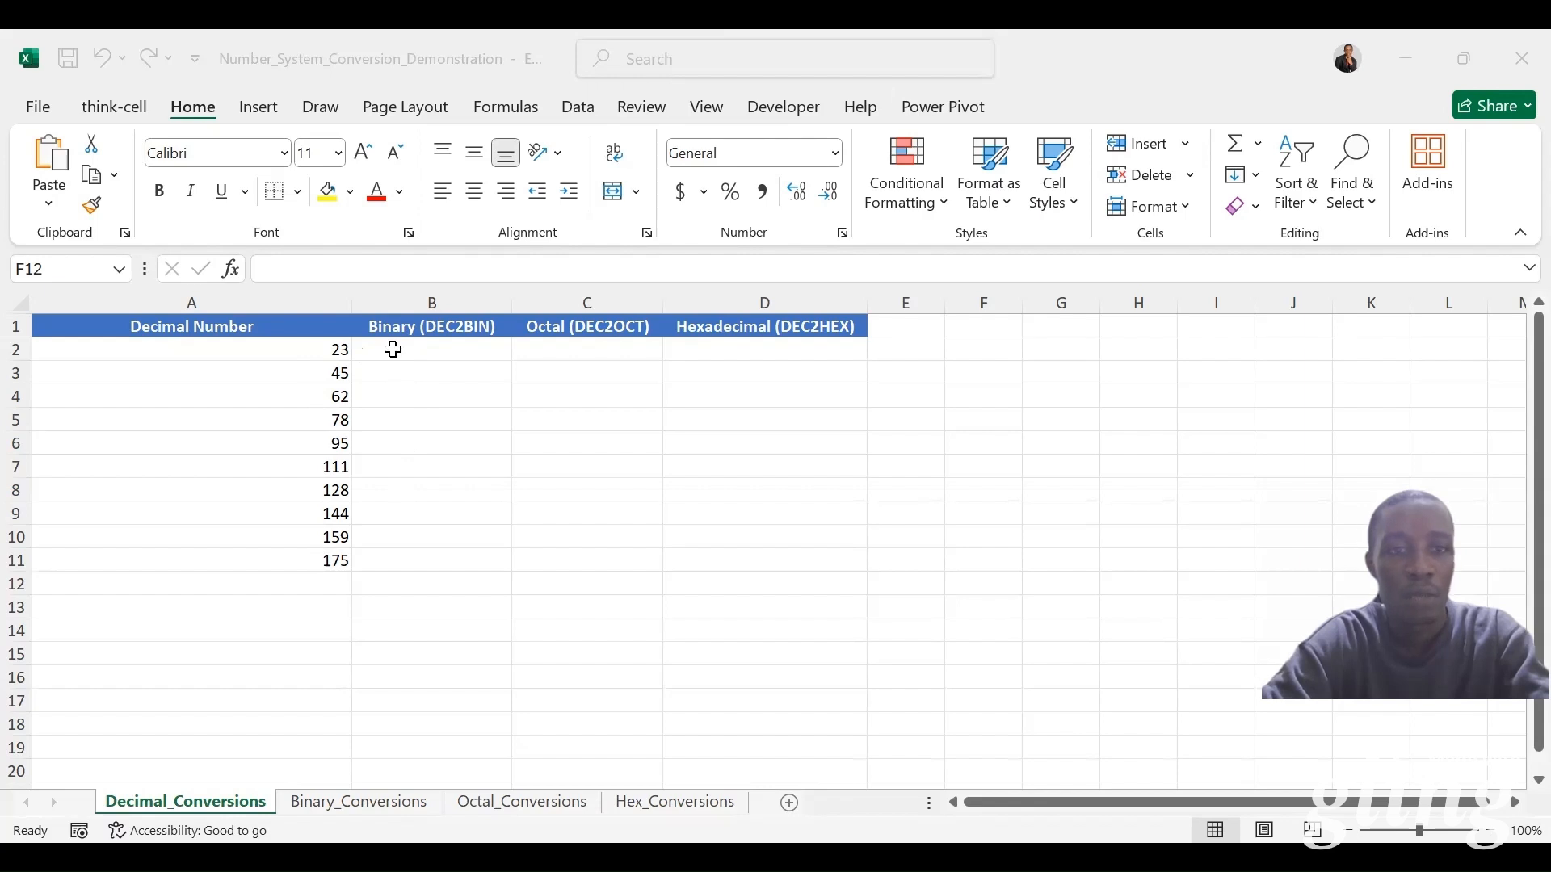
# Step: Convert the decimal numbers to binary in B2:B11 by entering =DEC2BIN(A2) and filling it down the column
pyautogui.click(393, 349)
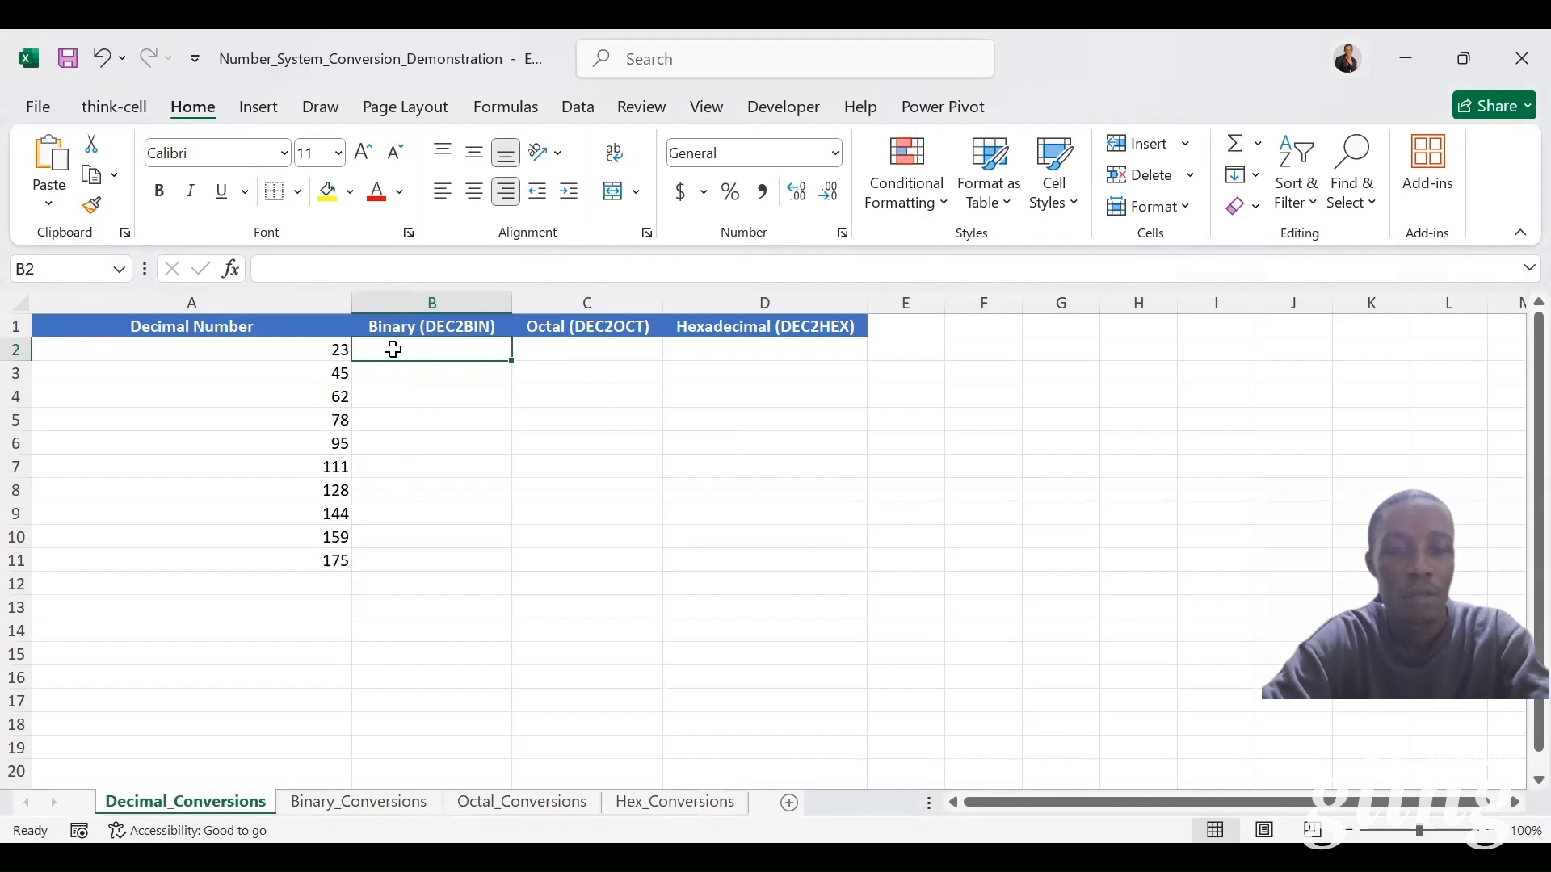
pyautogui.write('=')
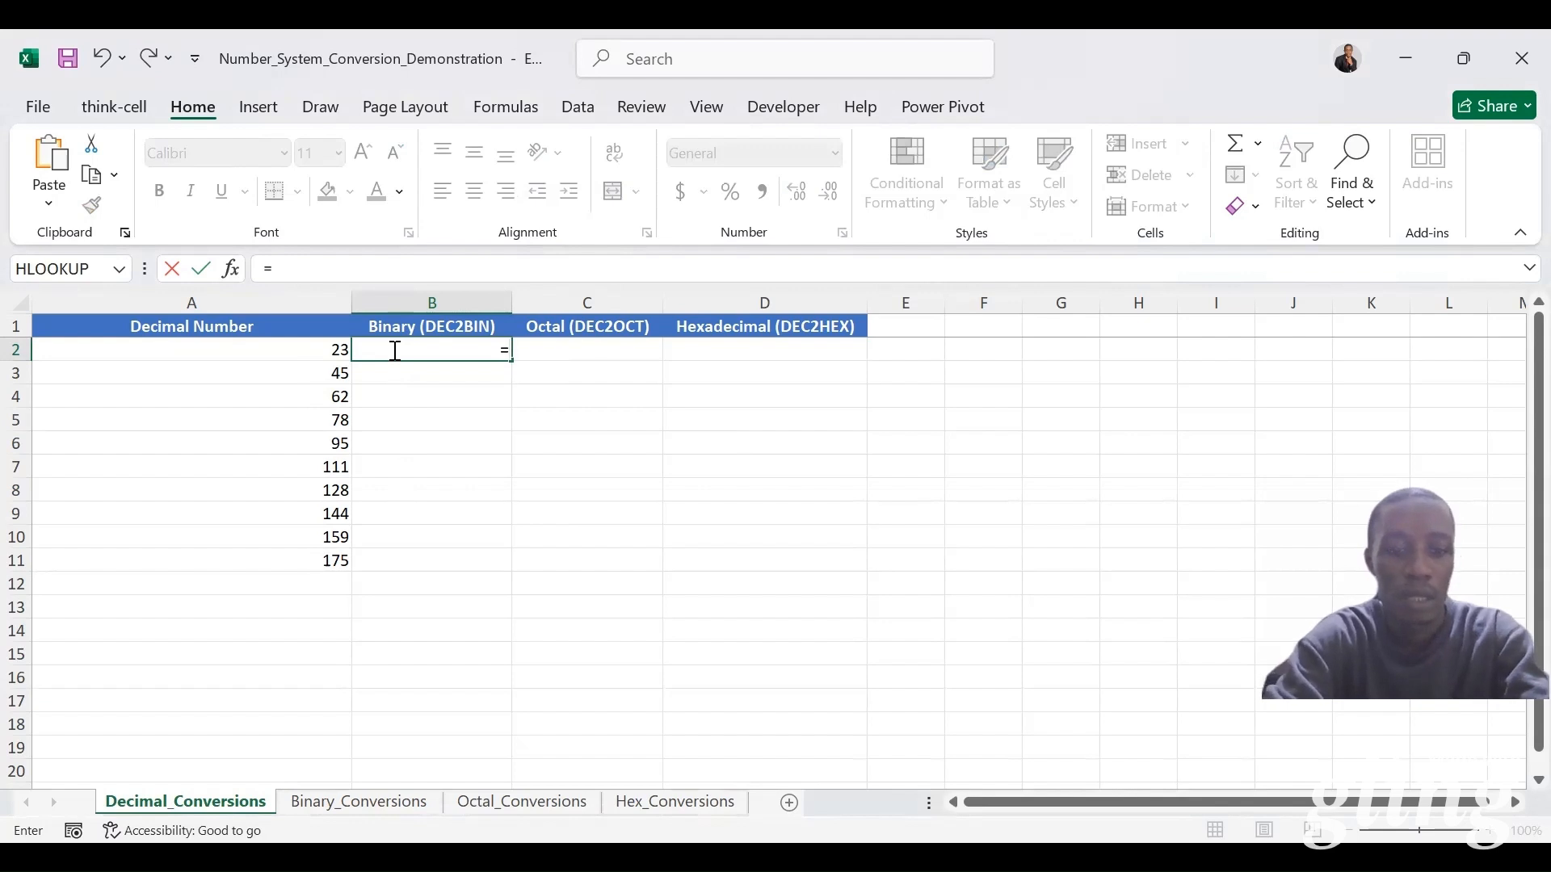
pyautogui.write('dec2bin(')
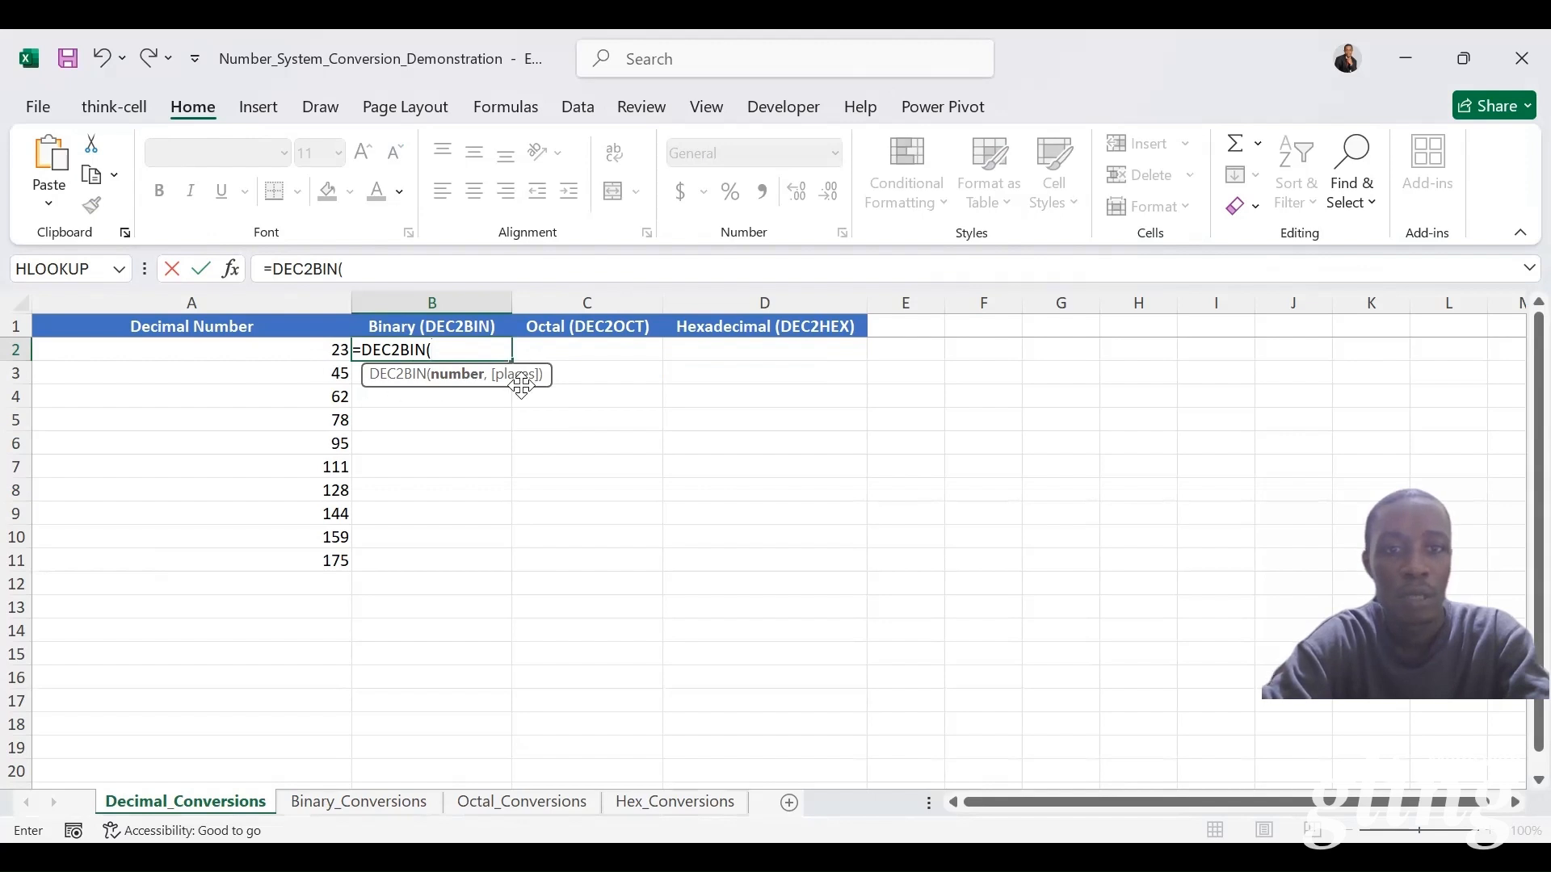
pyautogui.click(322, 353)
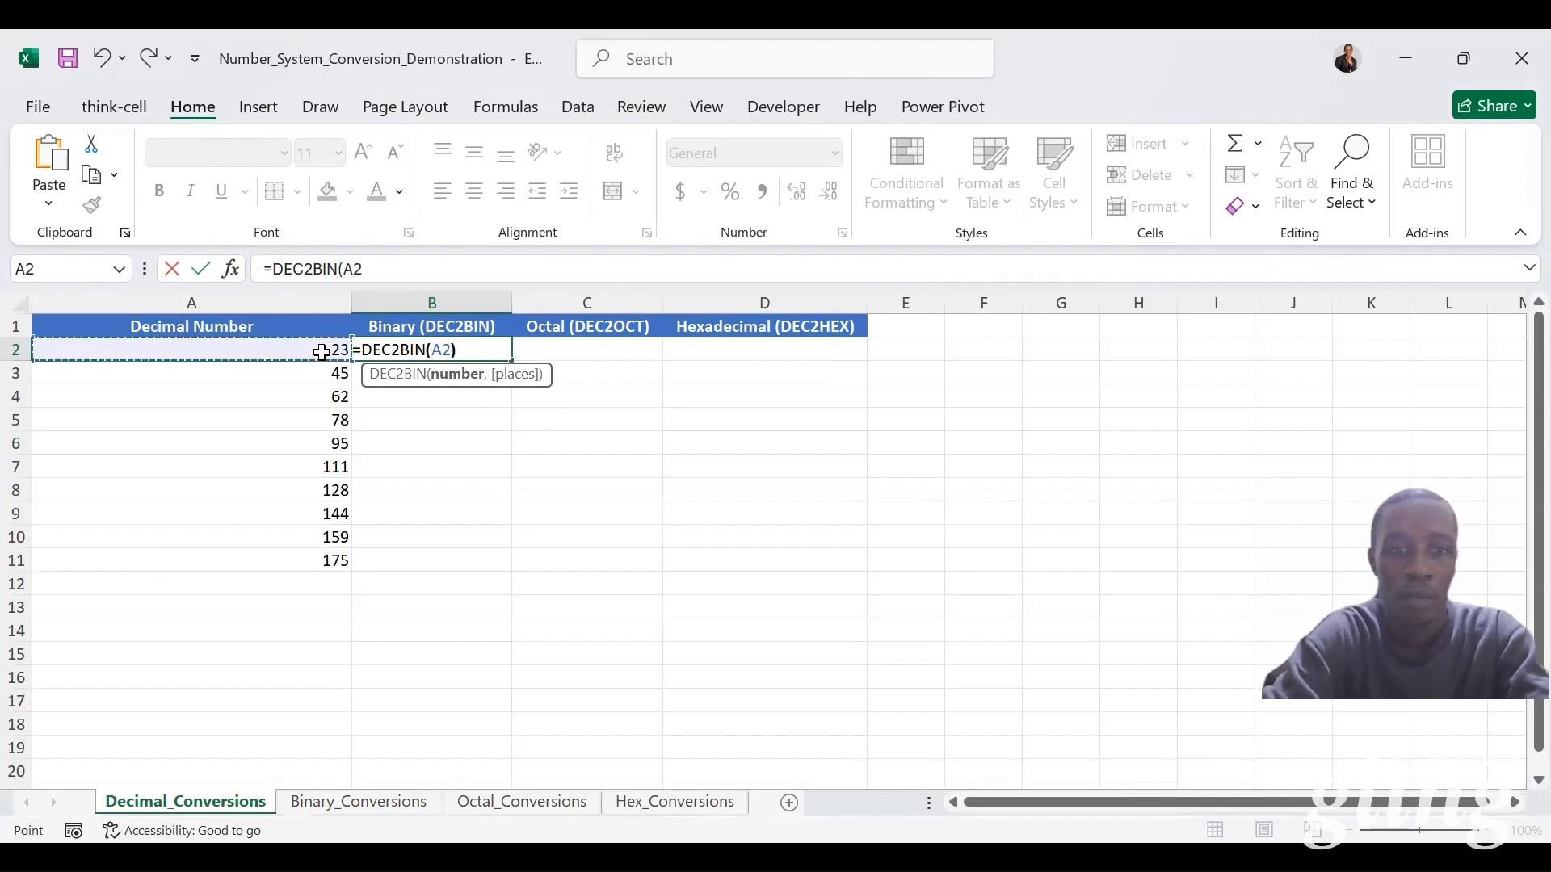
pyautogui.hotkey('ctrl', 'Return')
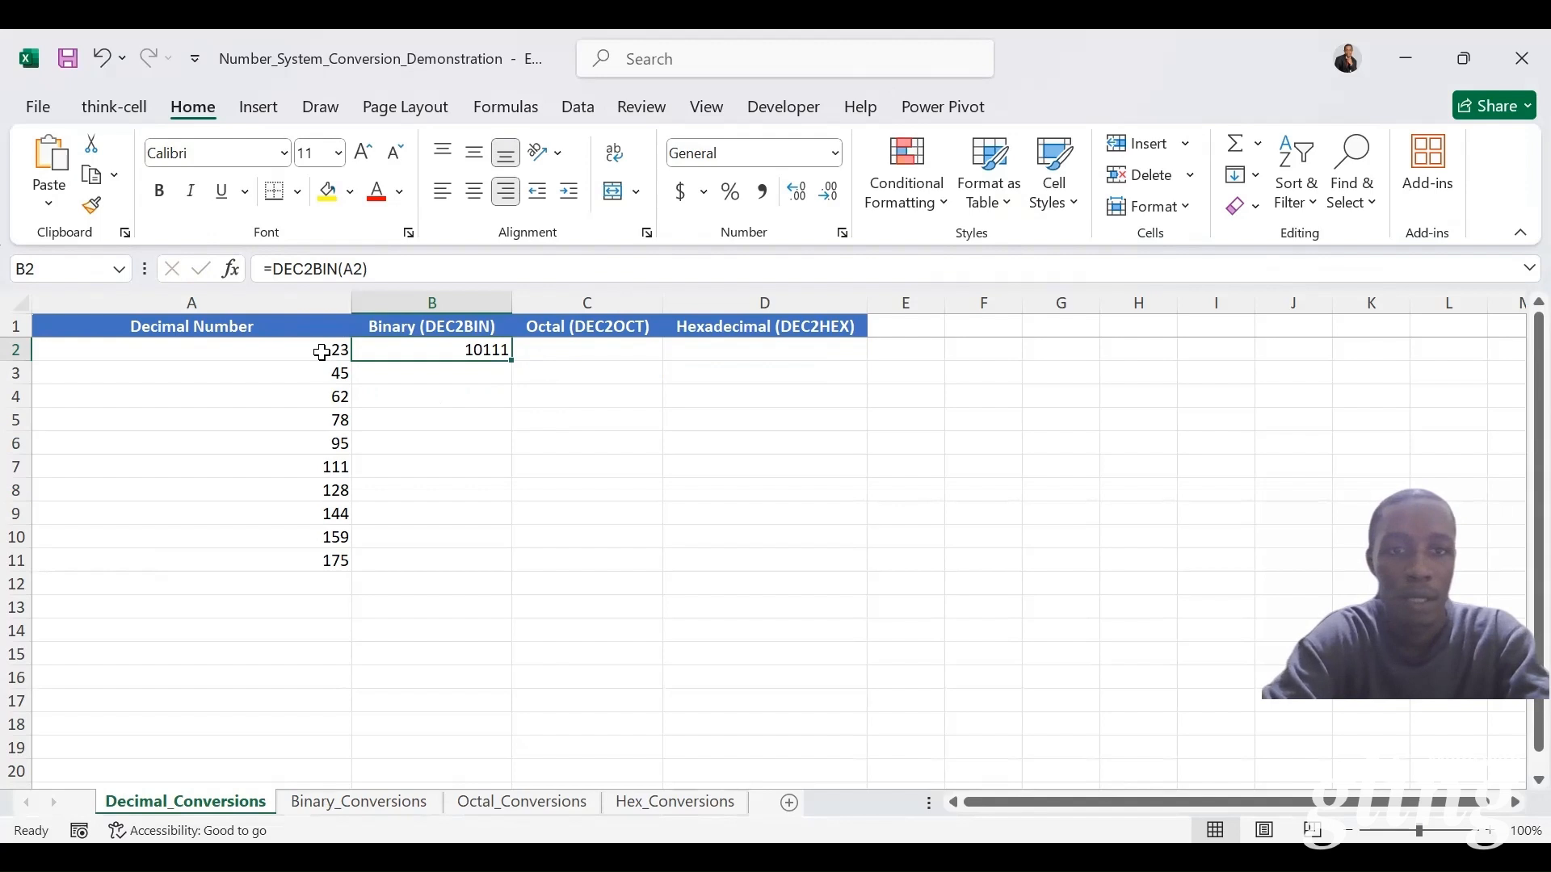
pyautogui.doubleClick(516, 364)
# Step: Convert the decimal numbers to octal in C2:C11 by entering =DEC2OCT(A2) and filling it down the column
pyautogui.click(576, 348)
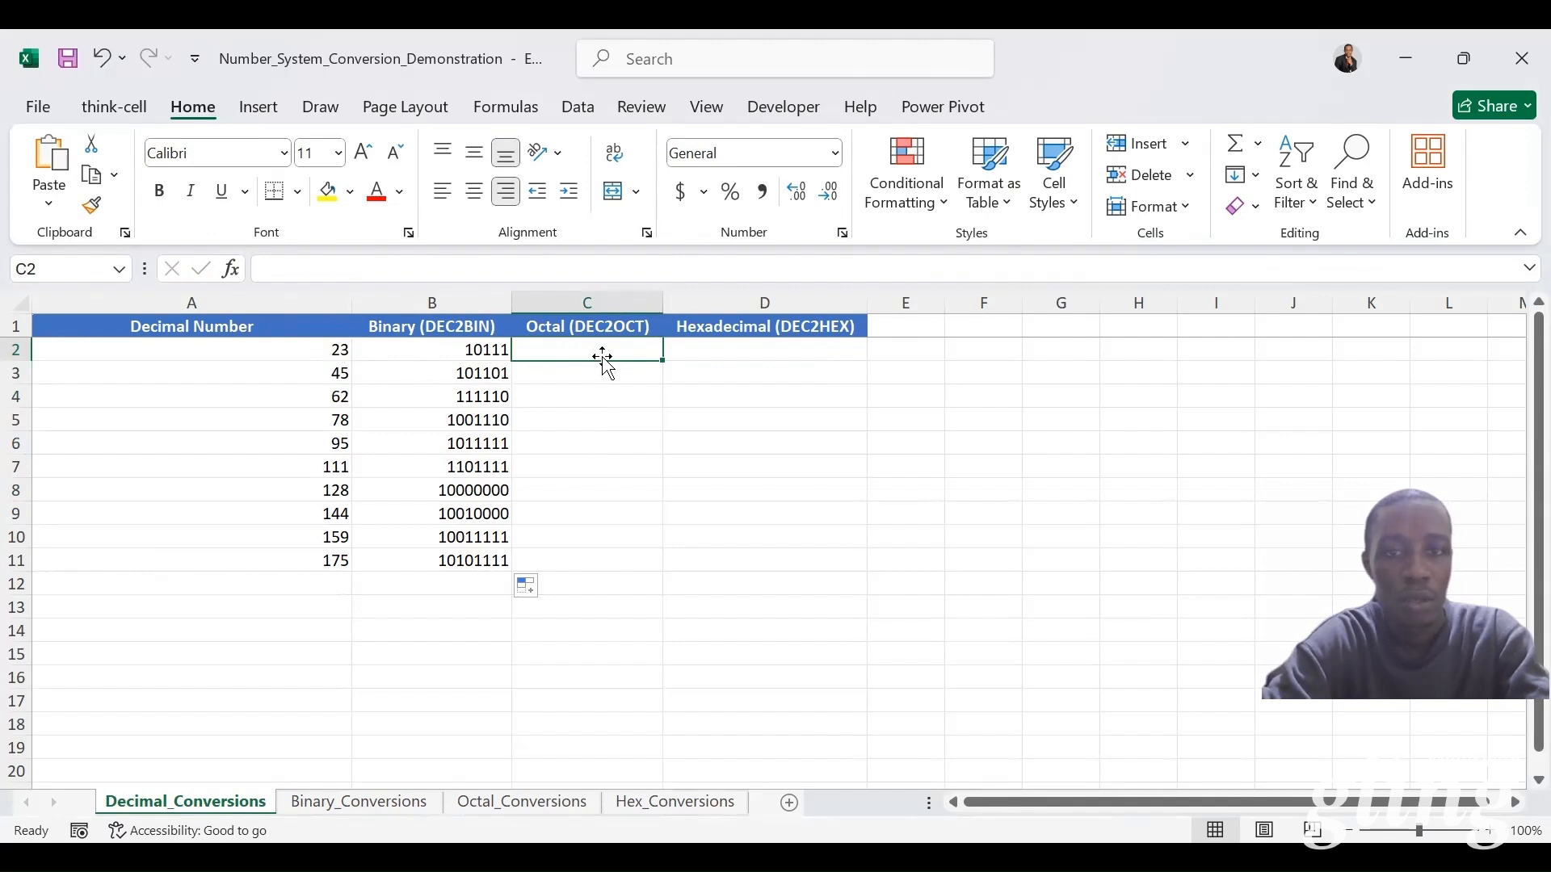
pyautogui.write('=')
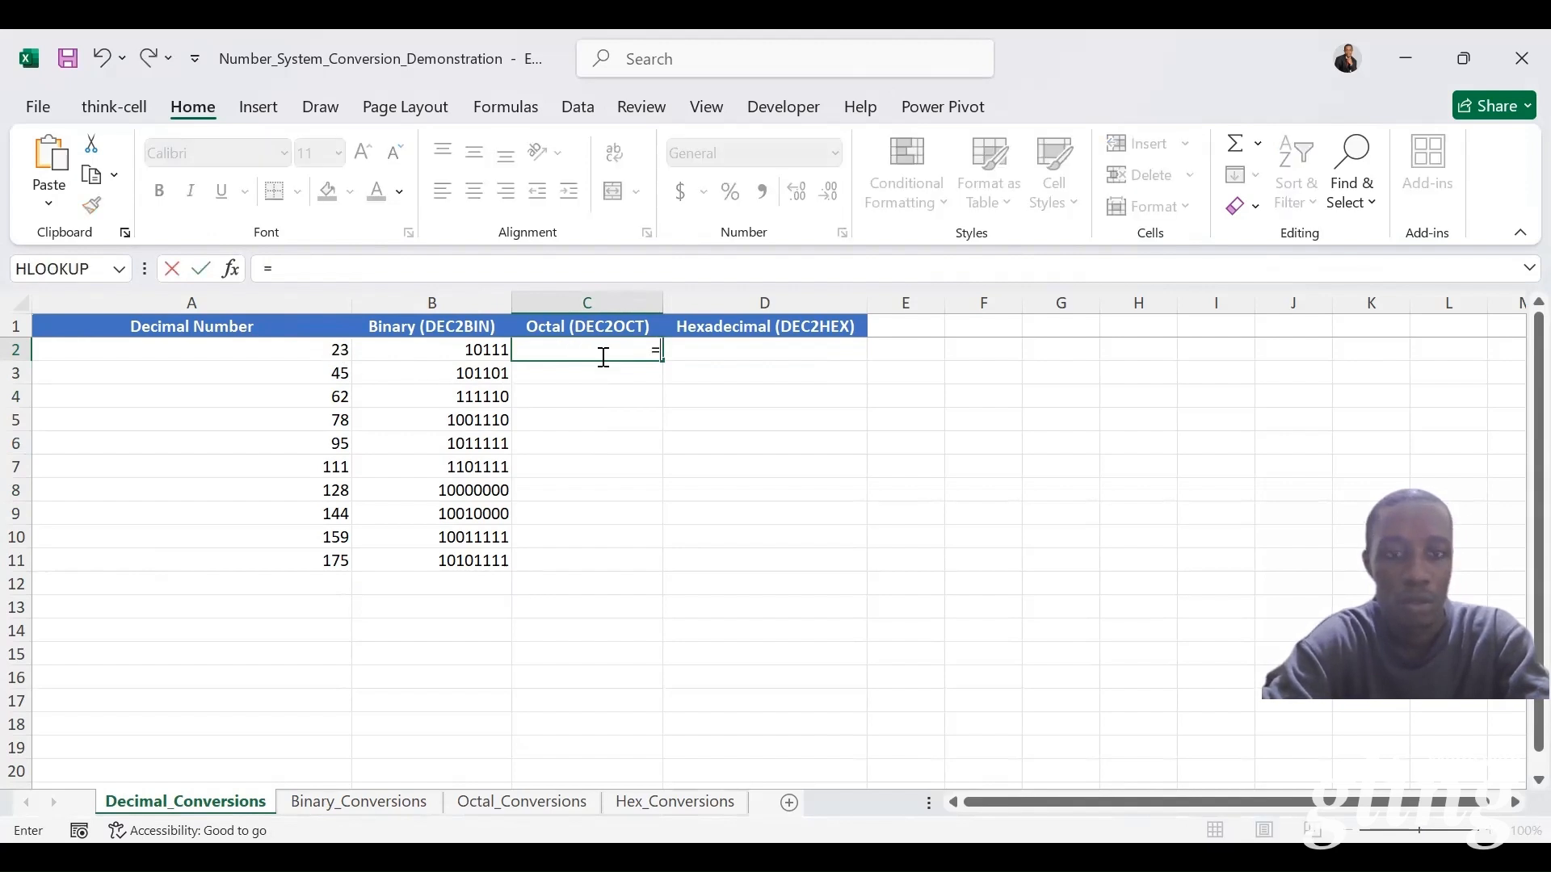
pyautogui.write('dec3')
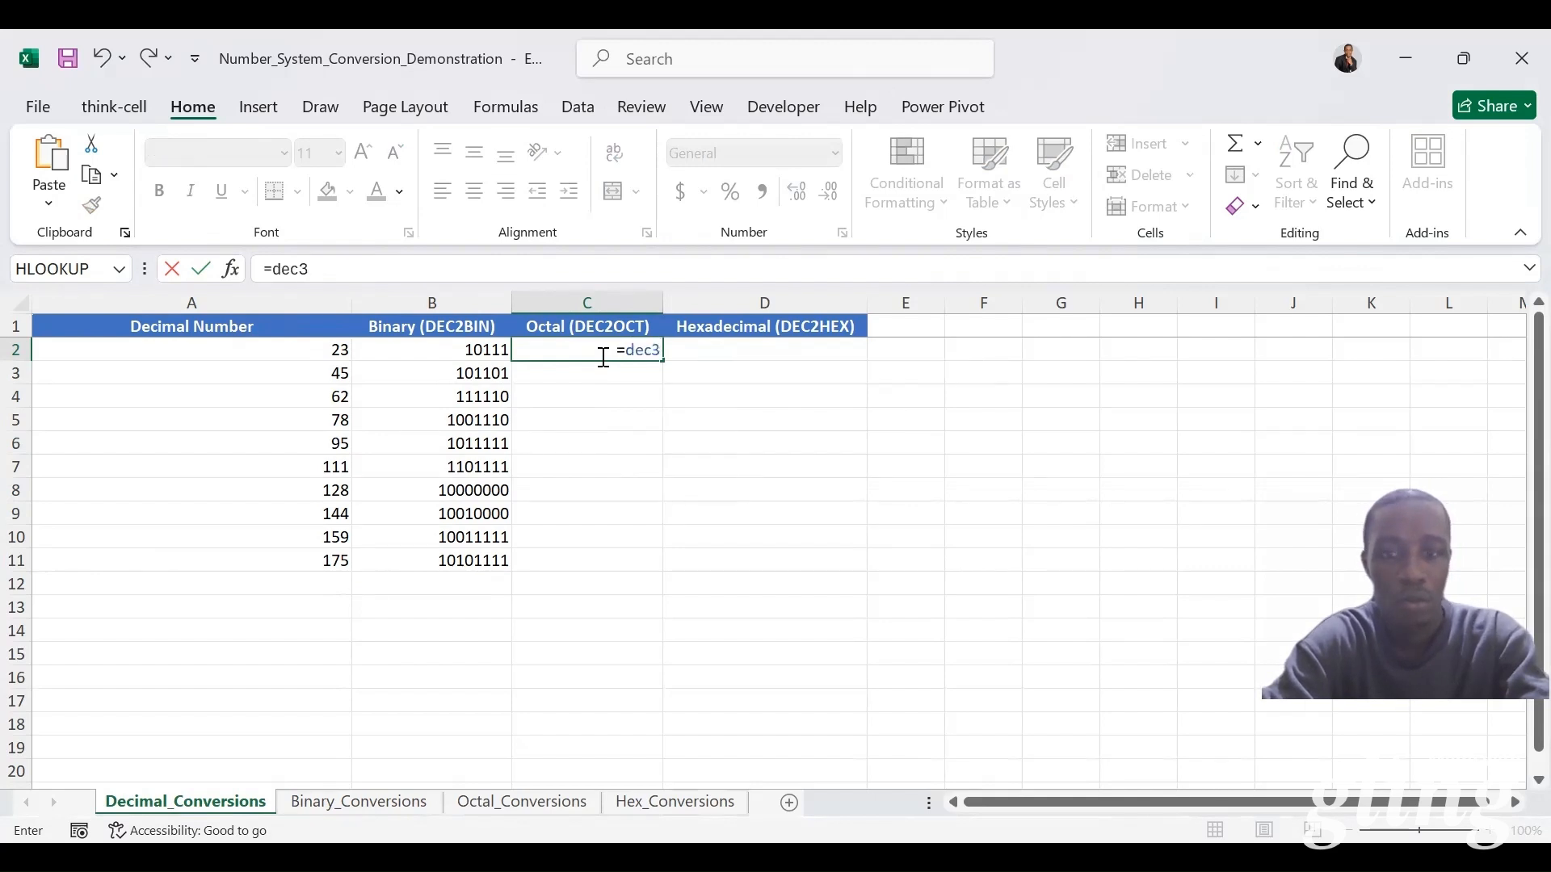
pyautogui.press('BackSpace')
pyautogui.write('2o')
pyautogui.press('Tab')
pyautogui.click(333, 349)
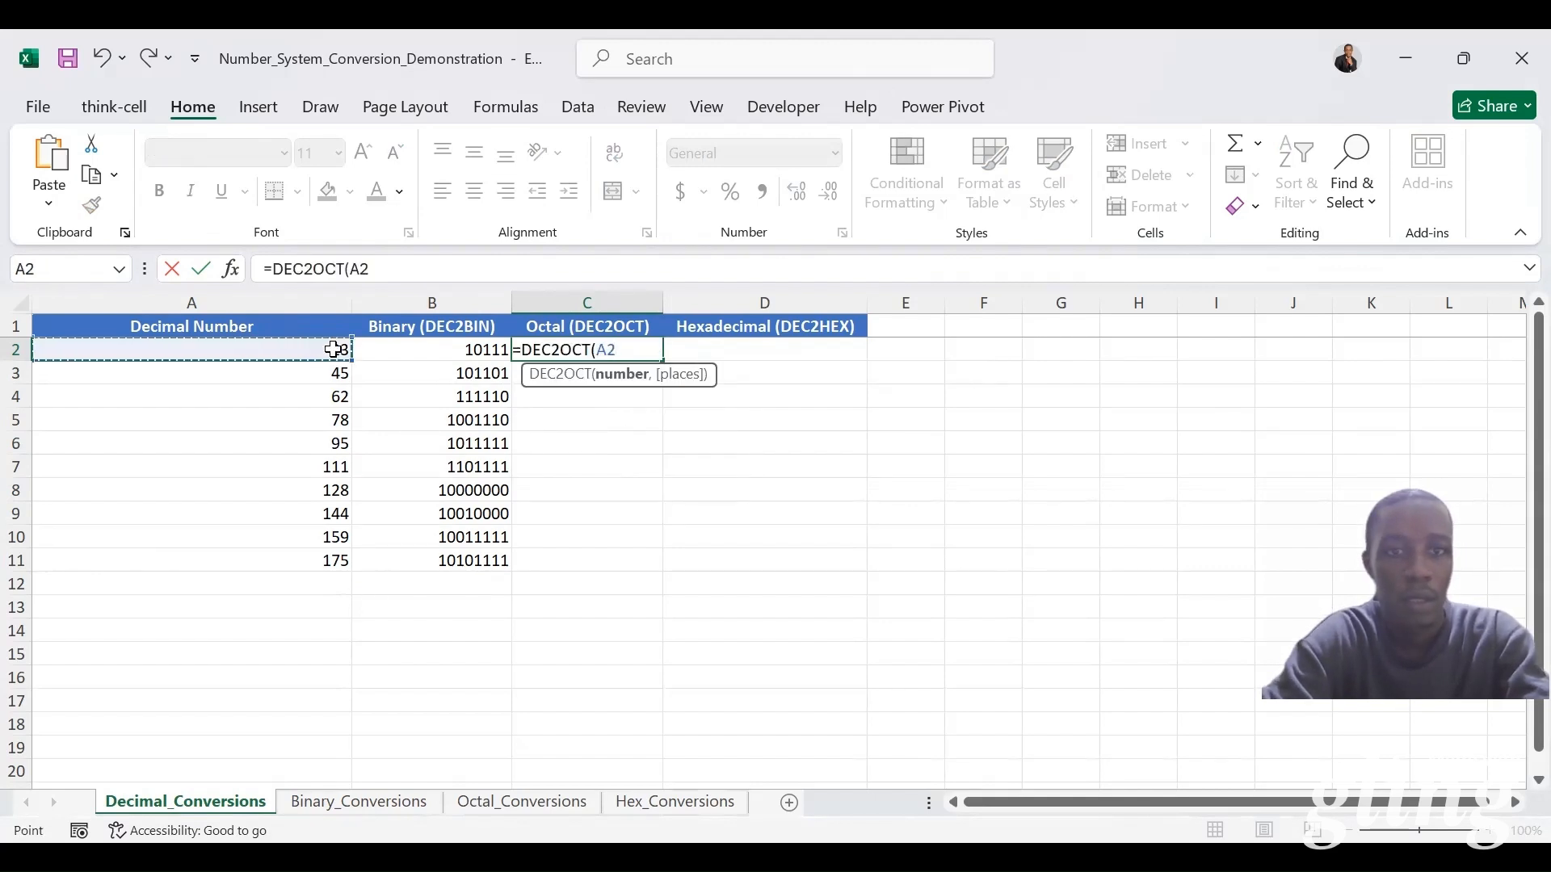
pyautogui.write(')')
pyautogui.hotkey('ctrl', 'Return')
pyautogui.doubleClick(663, 361)
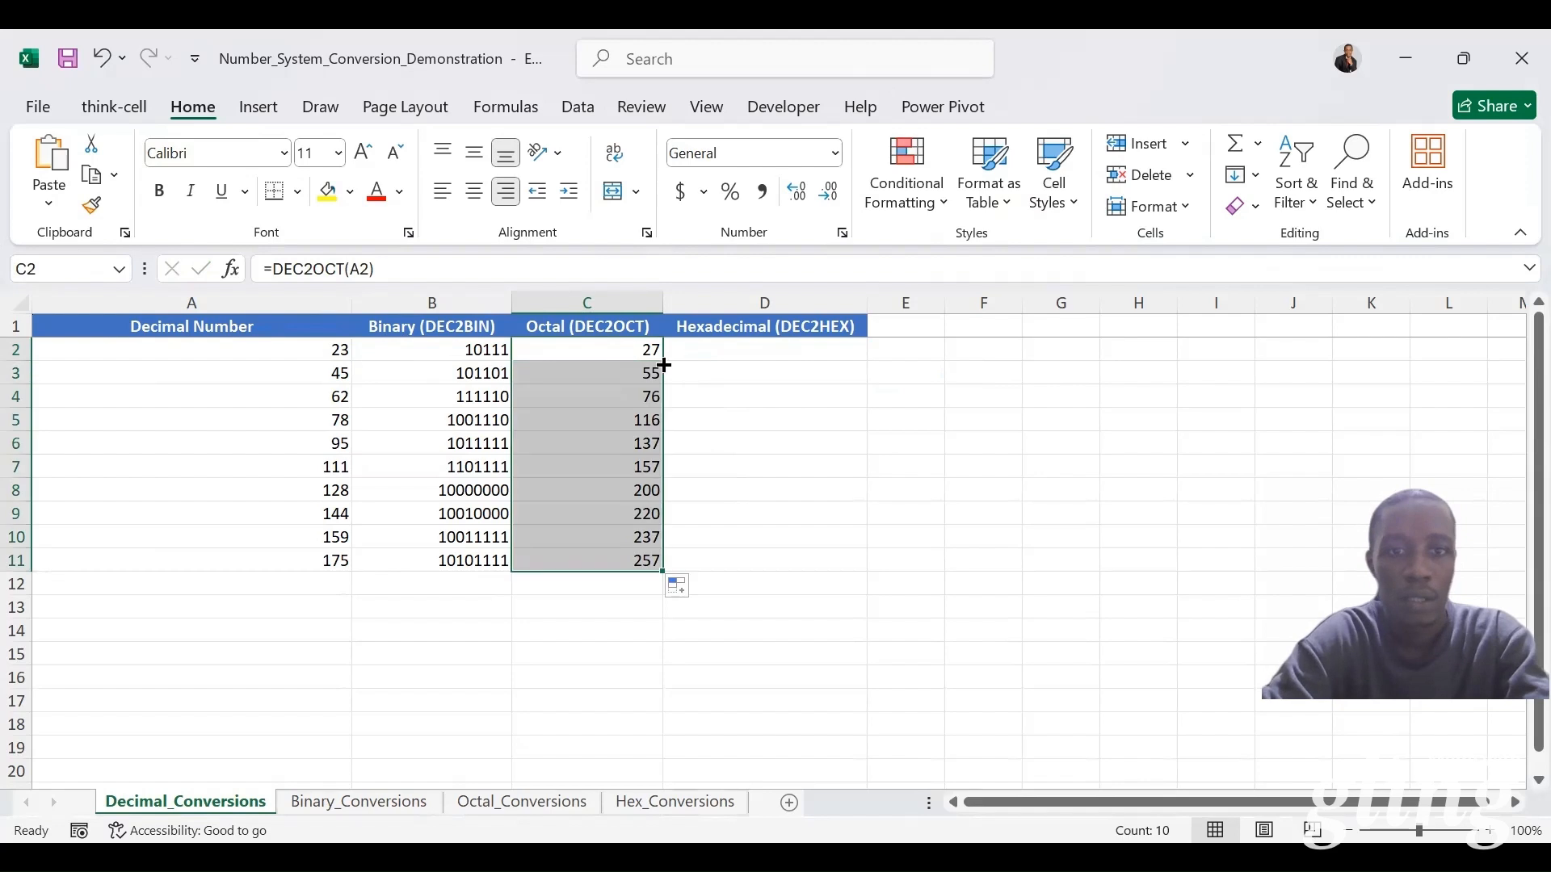
# Step: Convert the decimal numbers to hexadecimal in D2:D11 by entering =DEC2HEX(A2) and filling it down the column
pyautogui.click(725, 355)
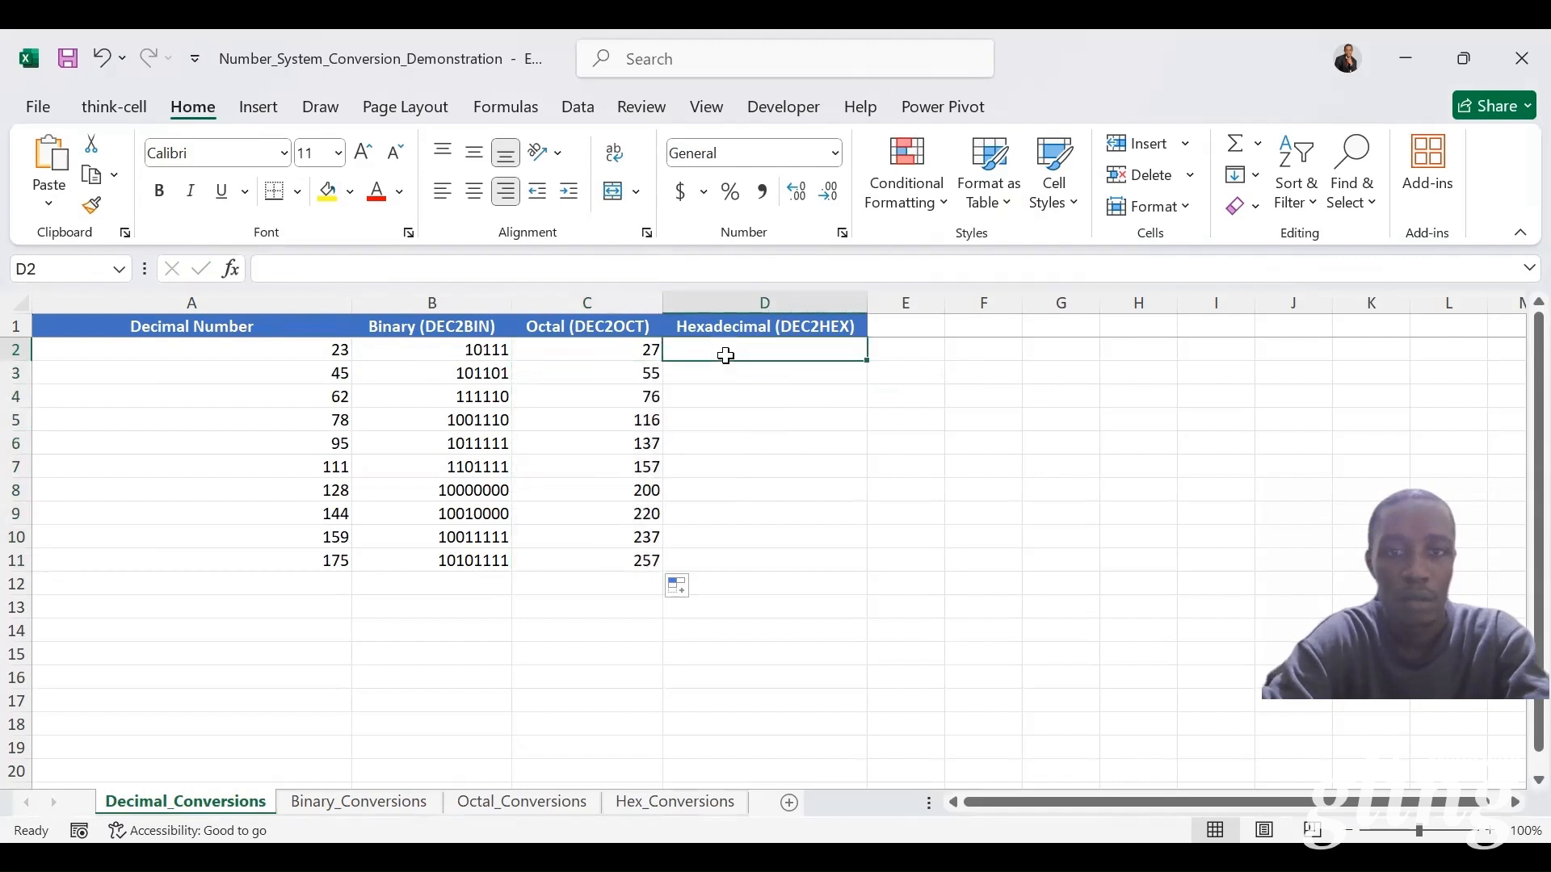
pyautogui.write('=')
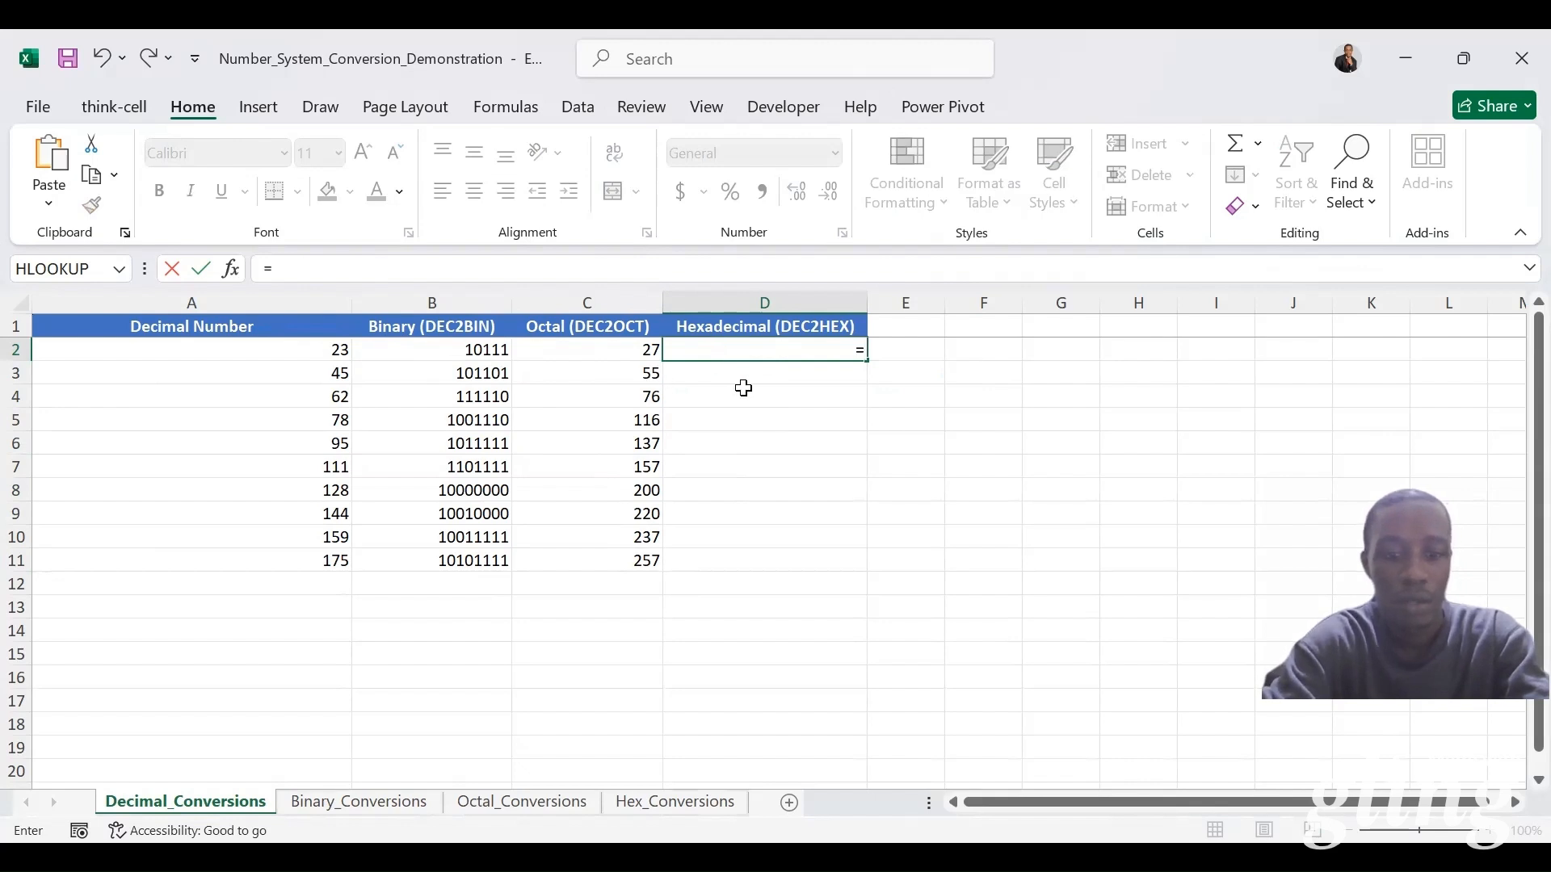
pyautogui.write('dec2')
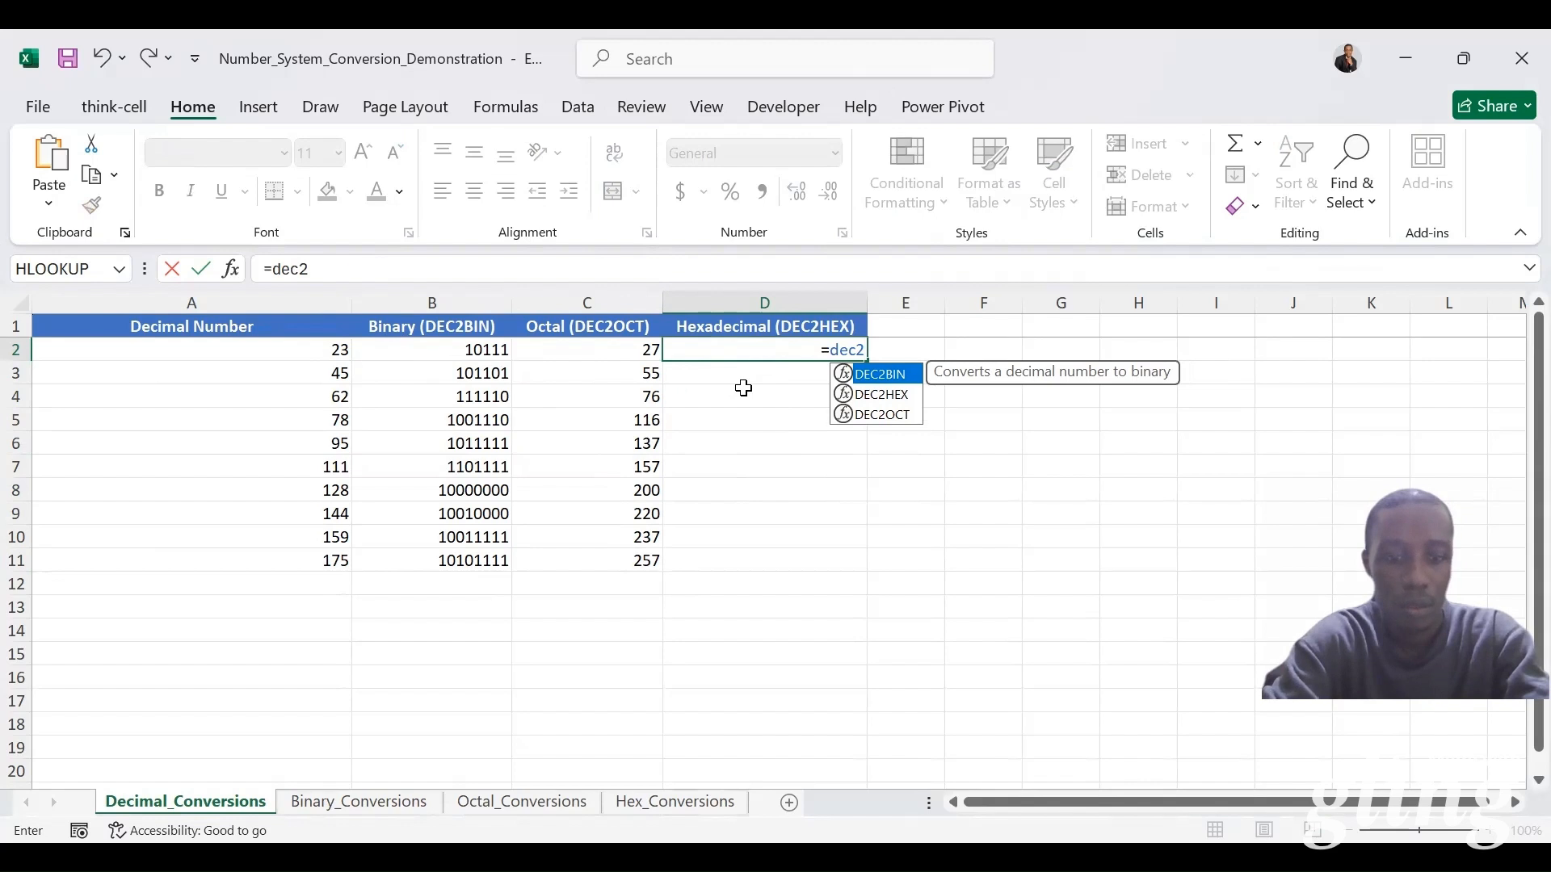
pyautogui.press('Down')
pyautogui.press('Tab')
pyautogui.click(310, 348)
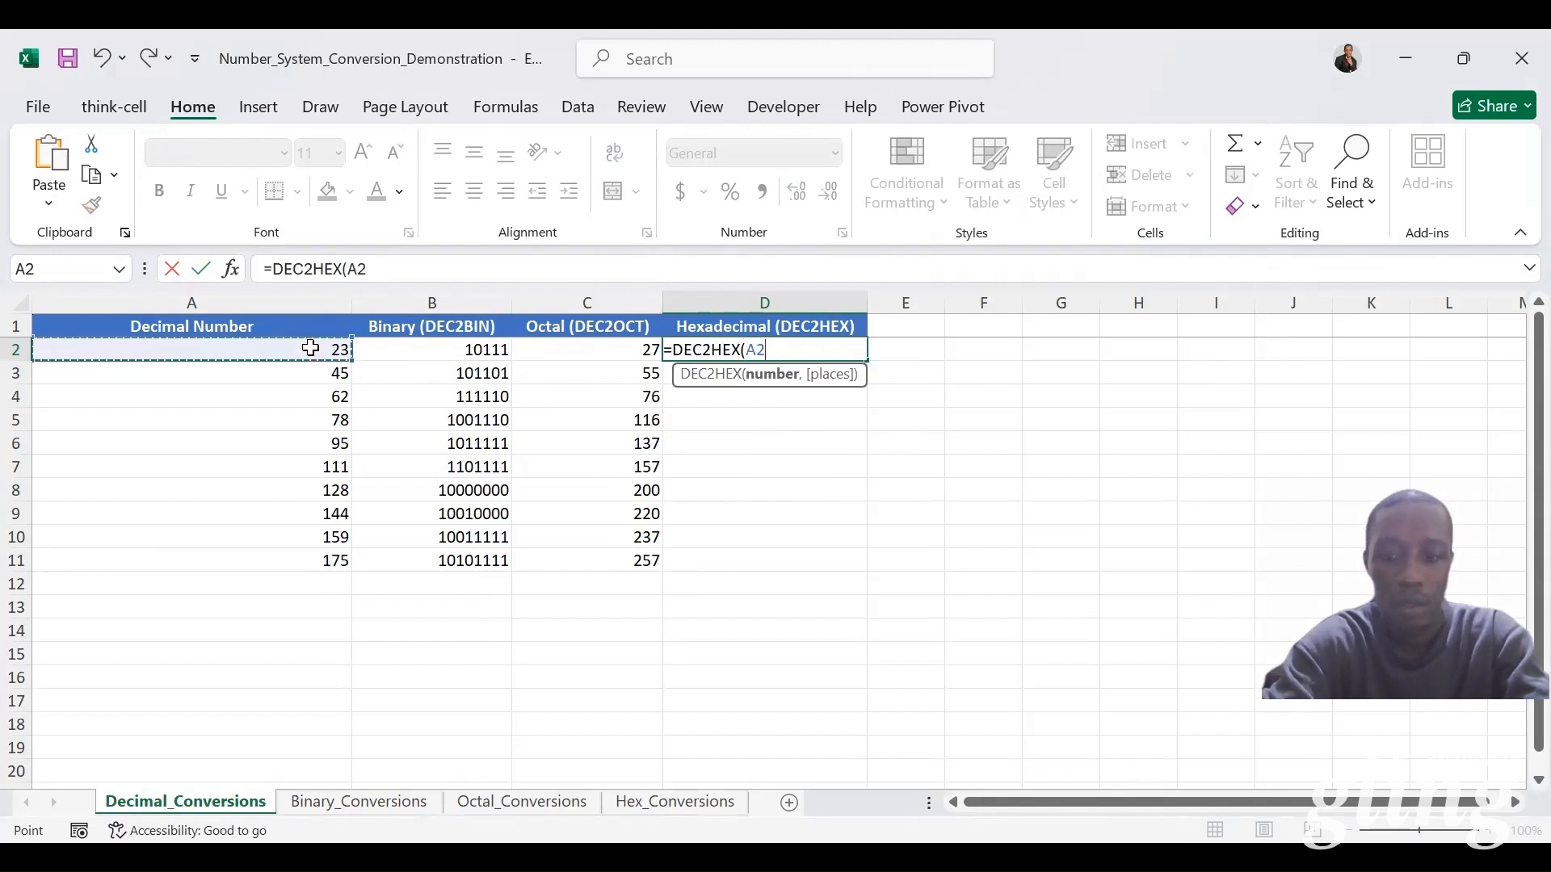
pyautogui.hotkey('ctrl', 'Return')
pyautogui.doubleClick(868, 363)
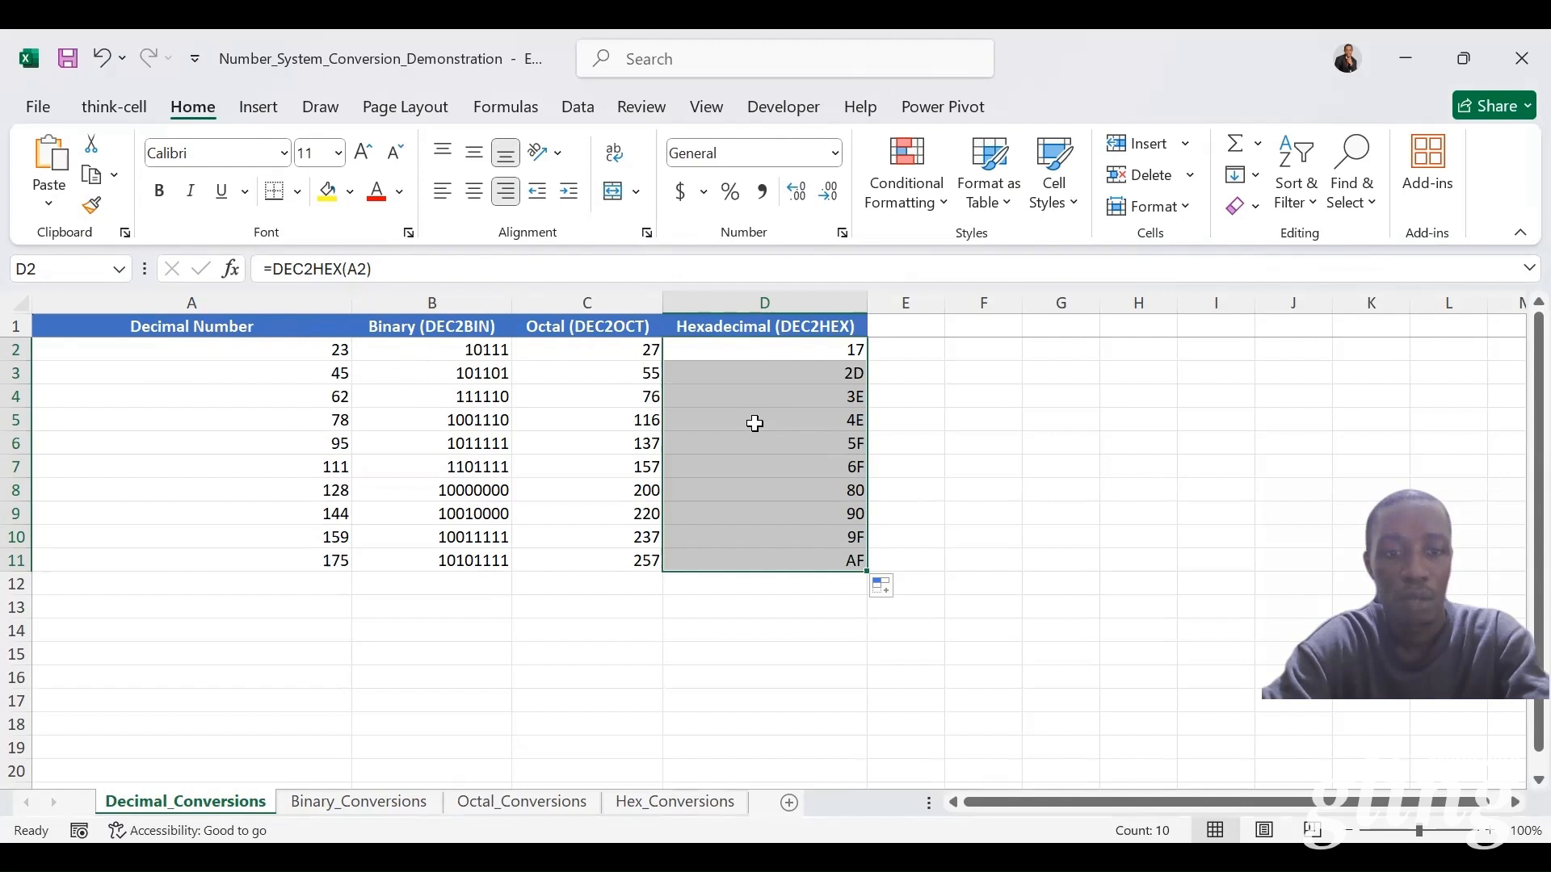
# Step: On the Binary_Conversions sheet, fill A2:A11 with the binary numbers by linking A2 to =Decimal_Conversions!B2 and copying it down
pyautogui.click(409, 805)
pyautogui.click(287, 365)
pyautogui.click(281, 354)
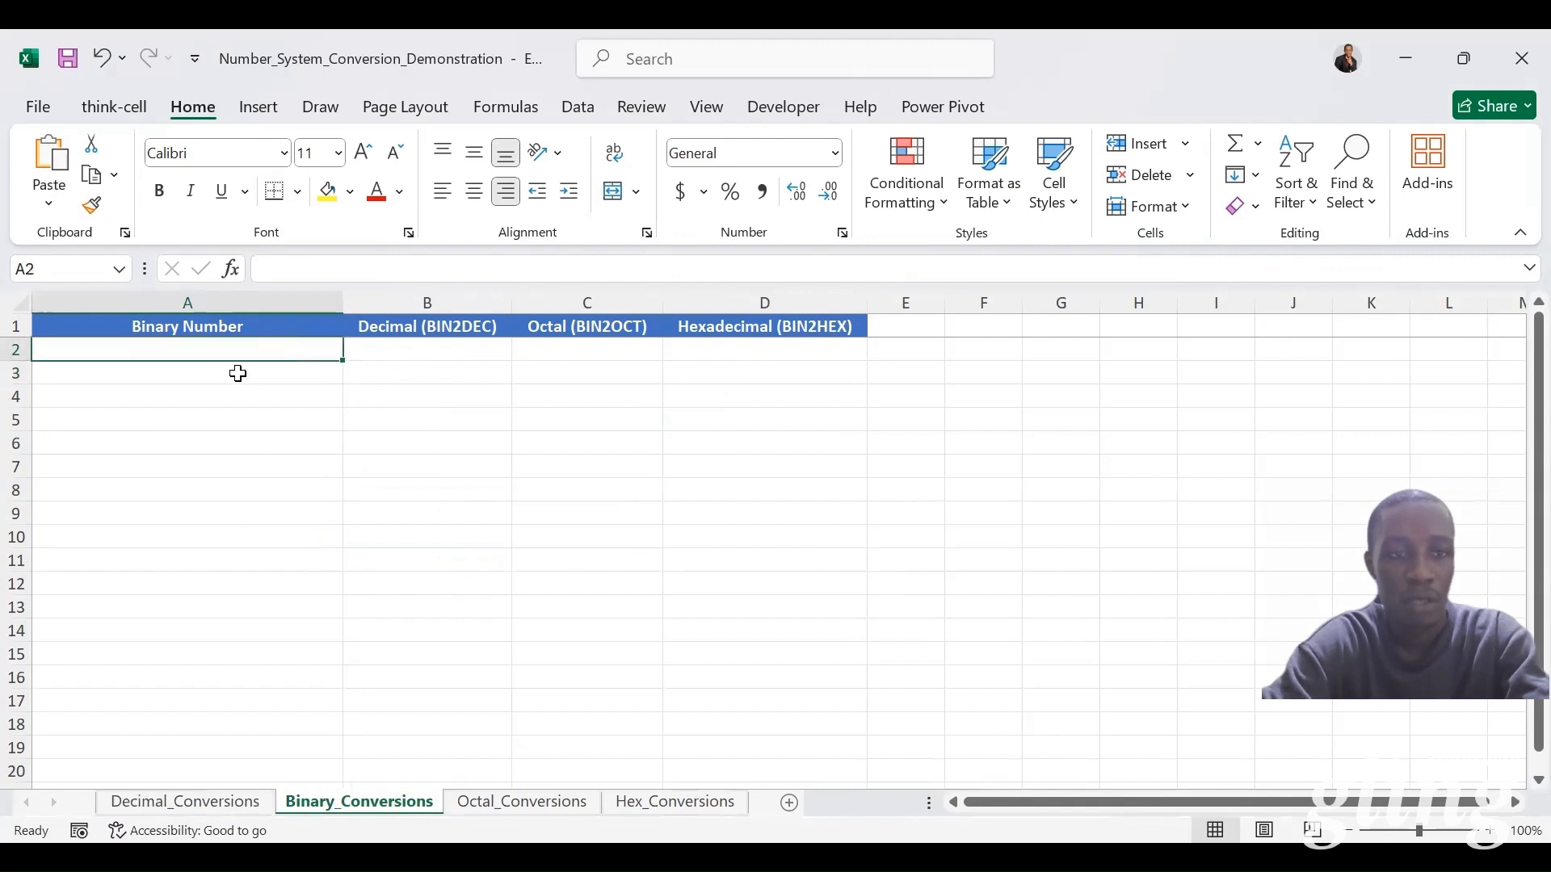
pyautogui.write('=')
pyautogui.click(208, 802)
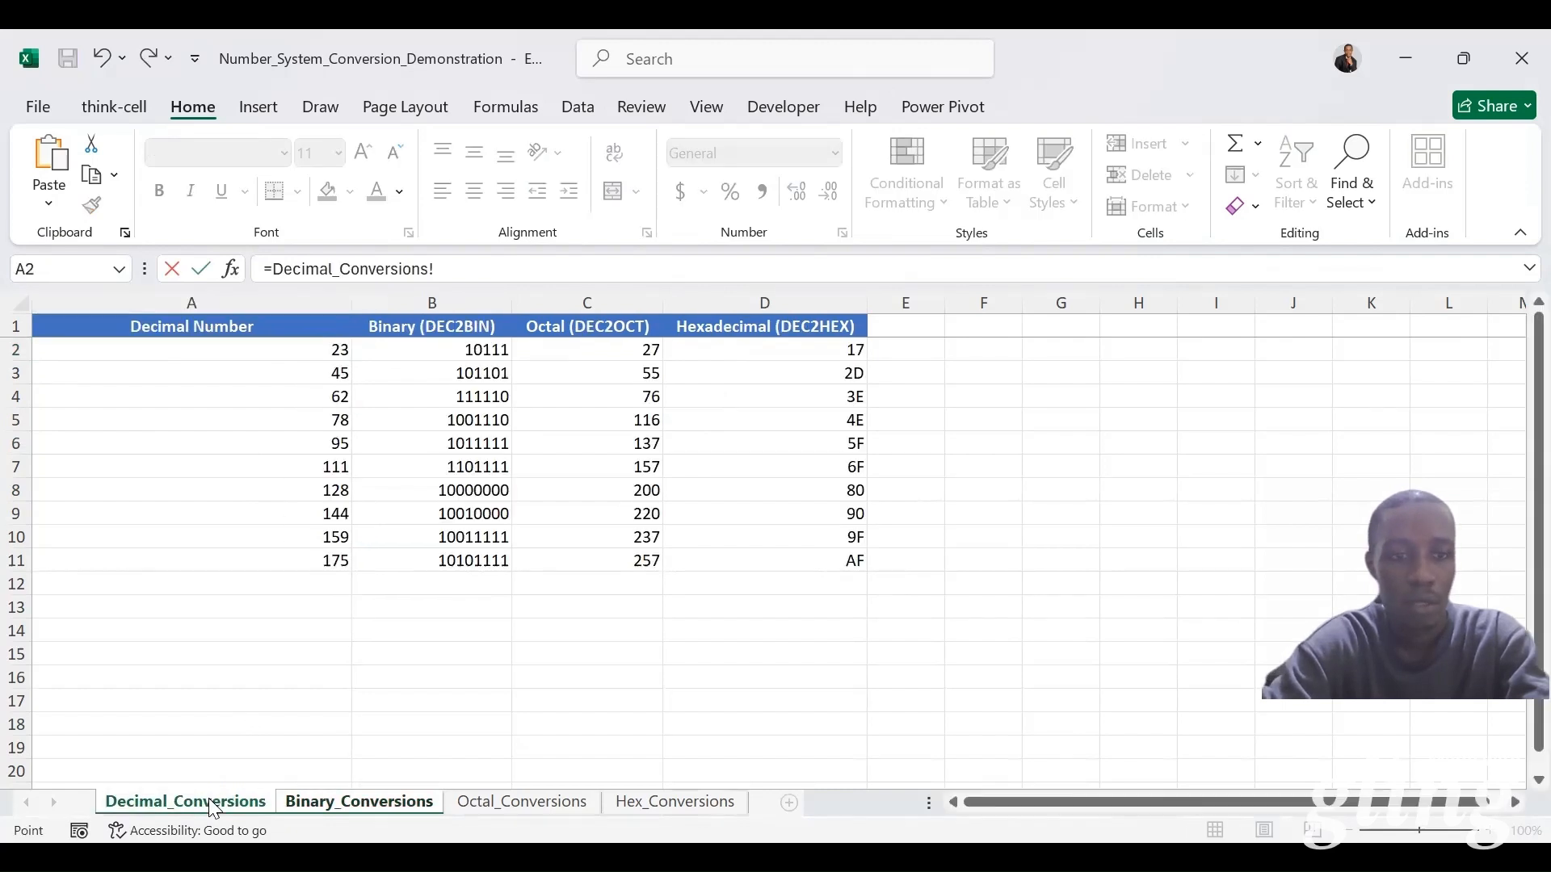
pyautogui.click(438, 346)
pyautogui.write(')')
pyautogui.press('Return')
pyautogui.press('Return')
pyautogui.doubleClick(340, 362)
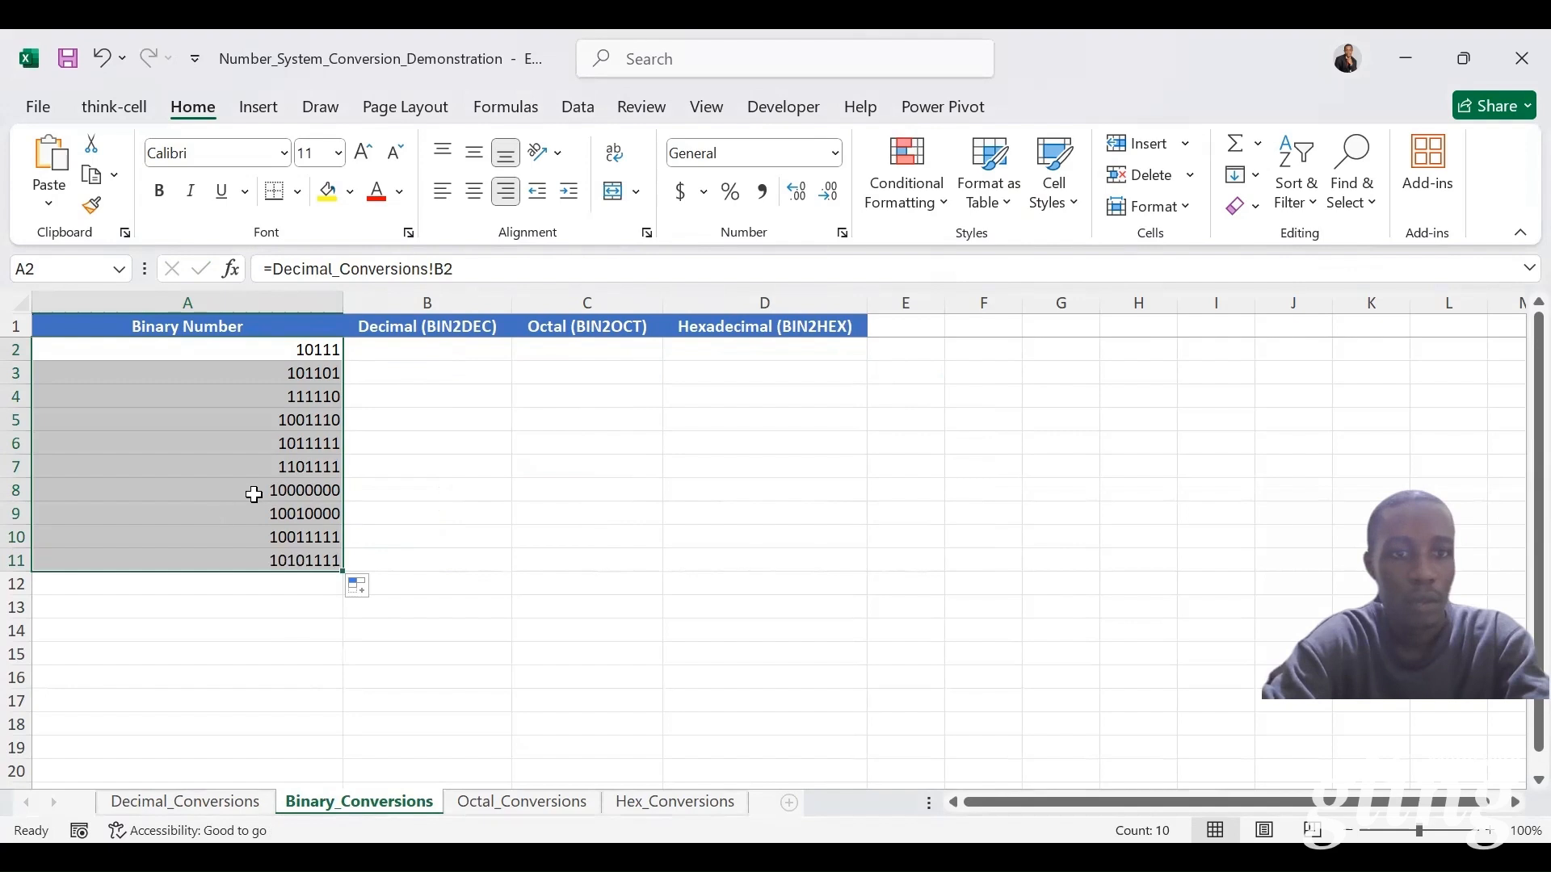
# Step: Convert the binary numbers to decimal in B2:B11 with =BIN2DEC(A2) filled down, and compare them with the Decimal_Conversions sheet
pyautogui.click(412, 349)
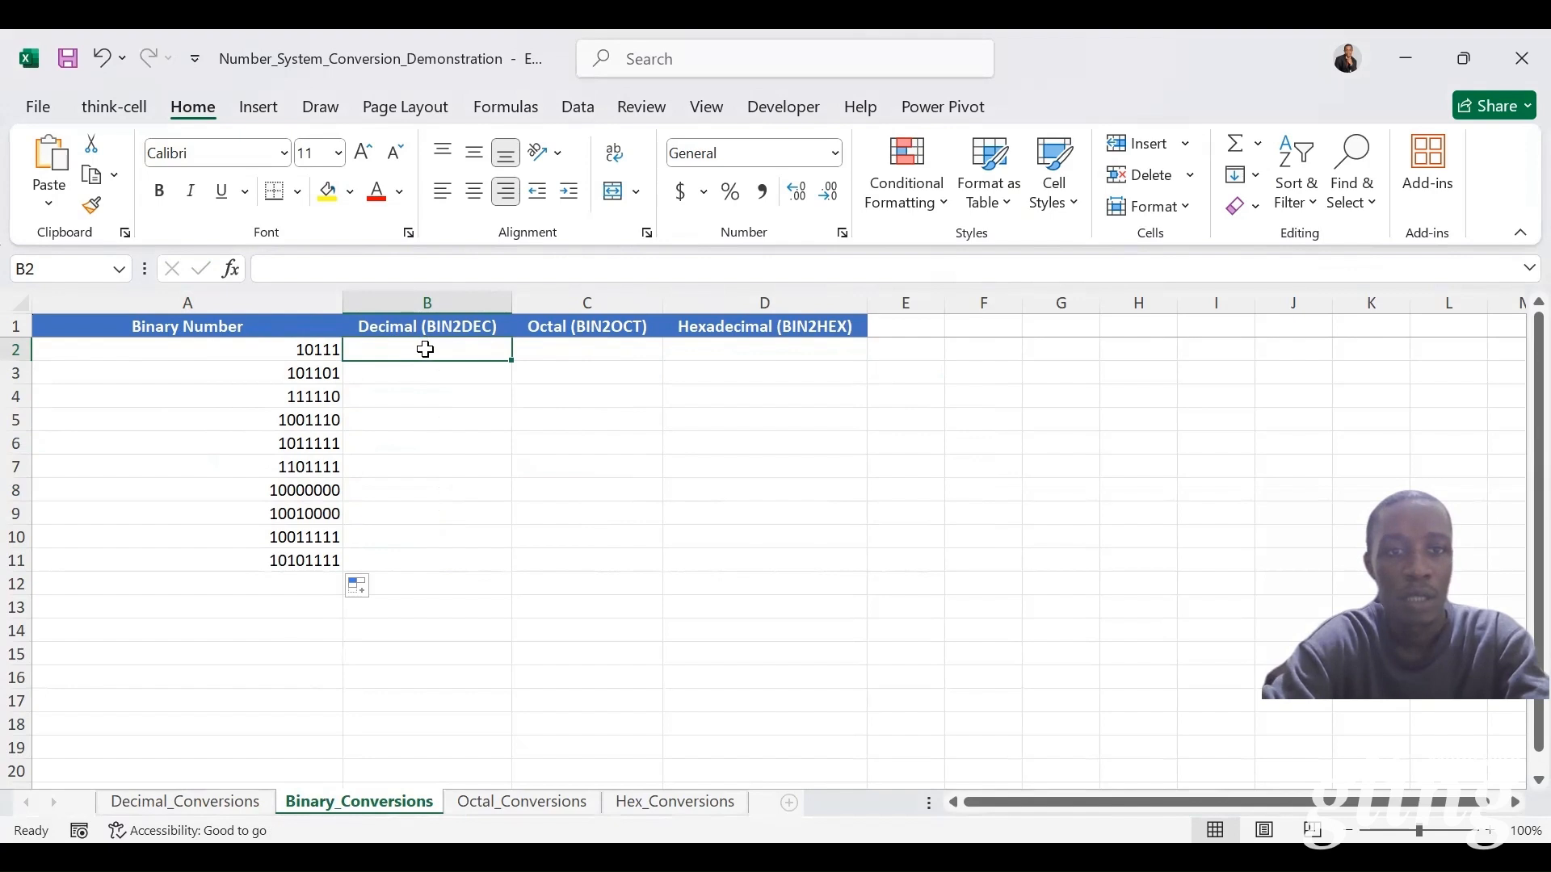
pyautogui.write('=')
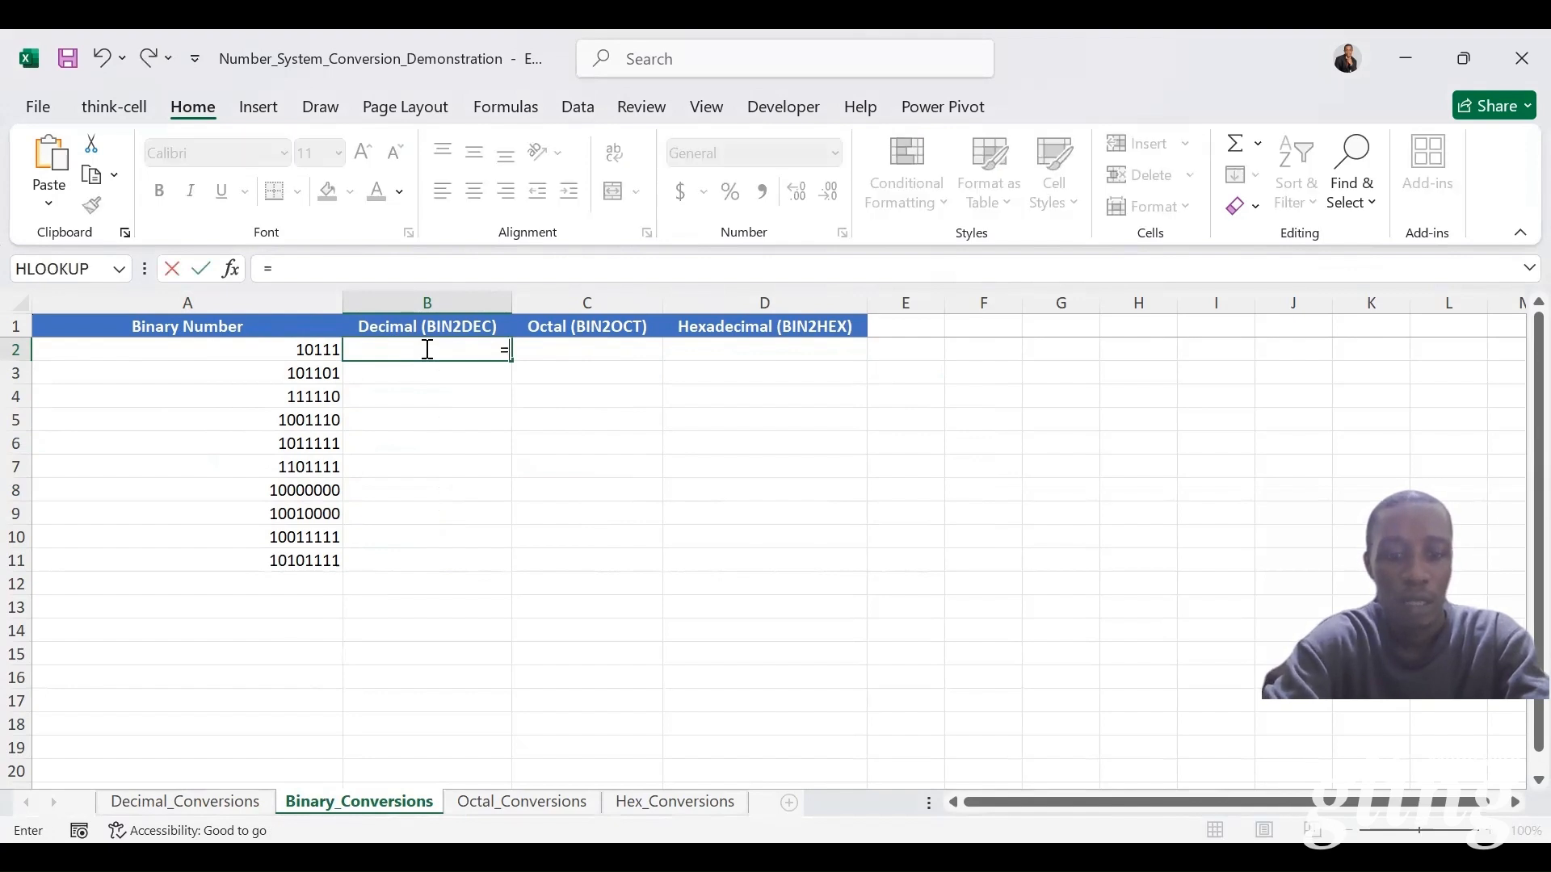
pyautogui.write('BIN2DEC(')
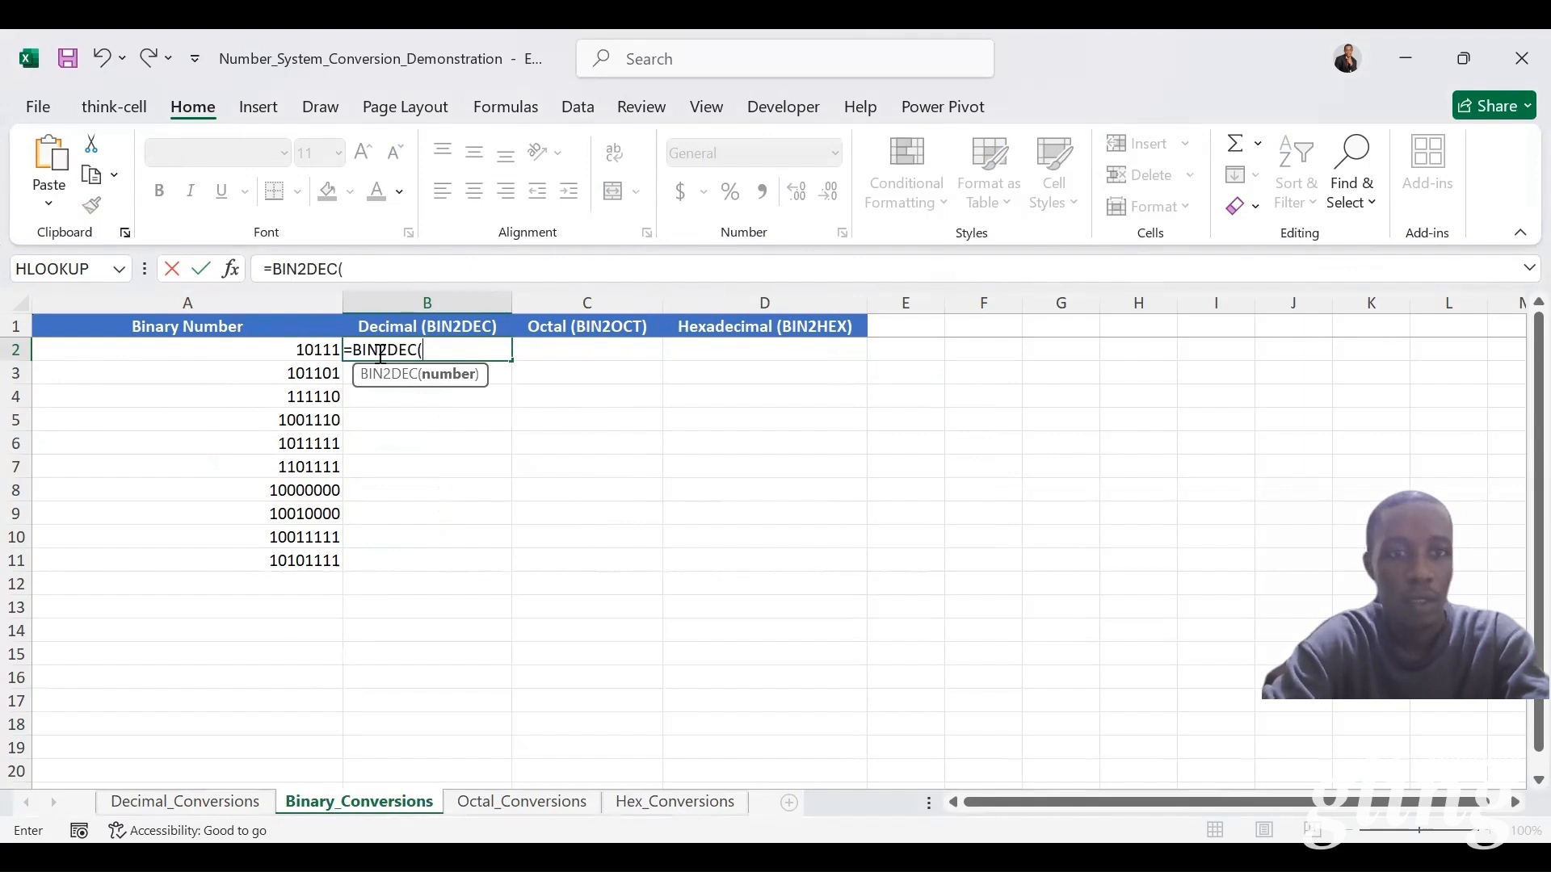
pyautogui.click(303, 345)
pyautogui.hotkey('ctrl', 'Return')
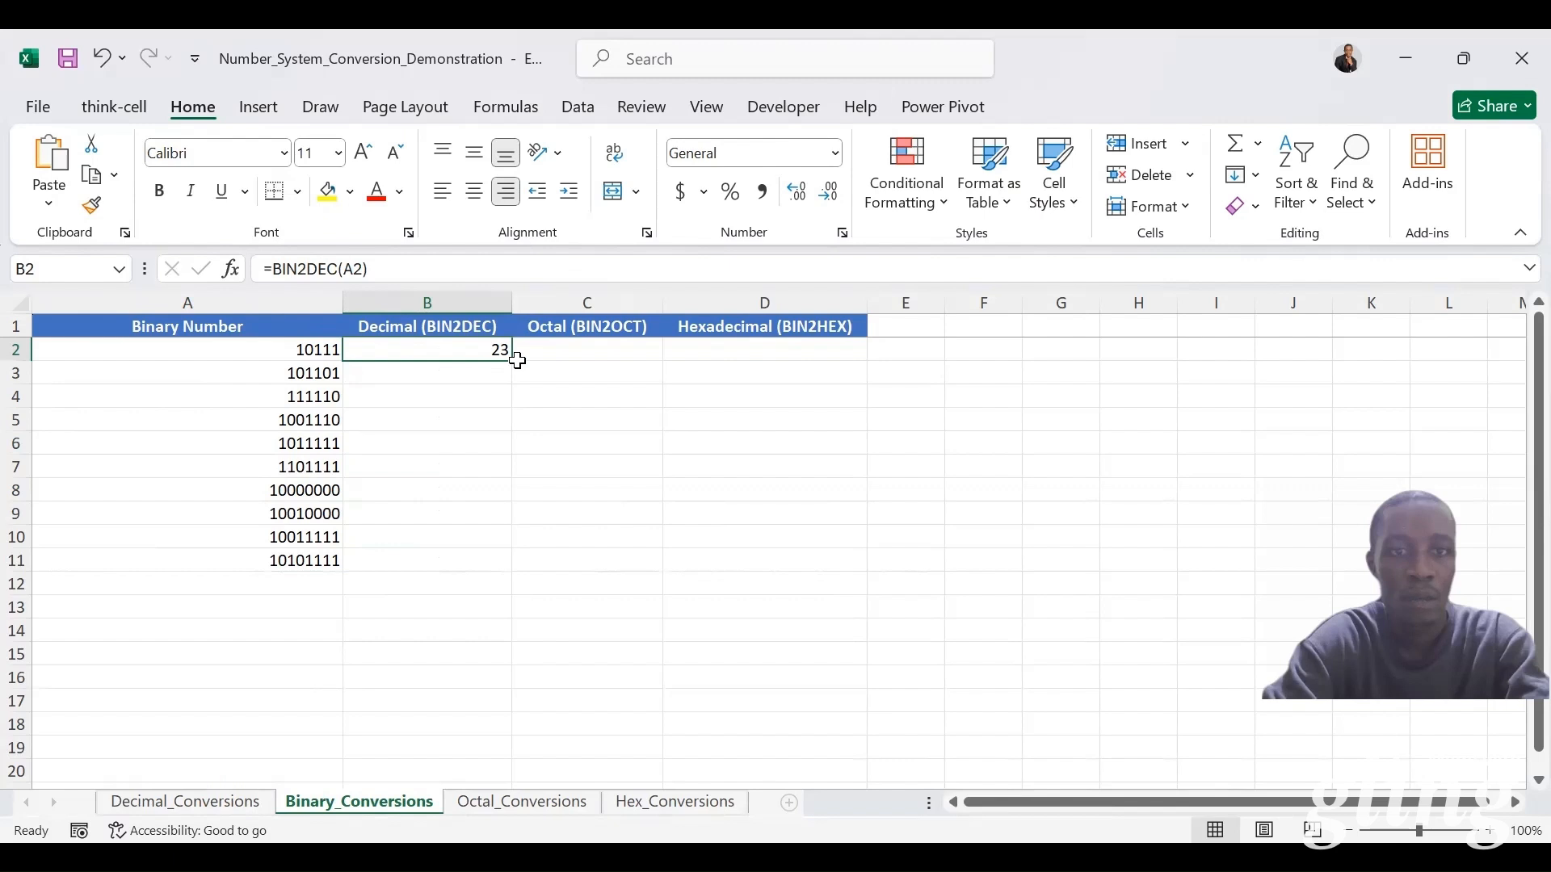
pyautogui.moveTo(510, 363); pyautogui.dragTo(509, 363)
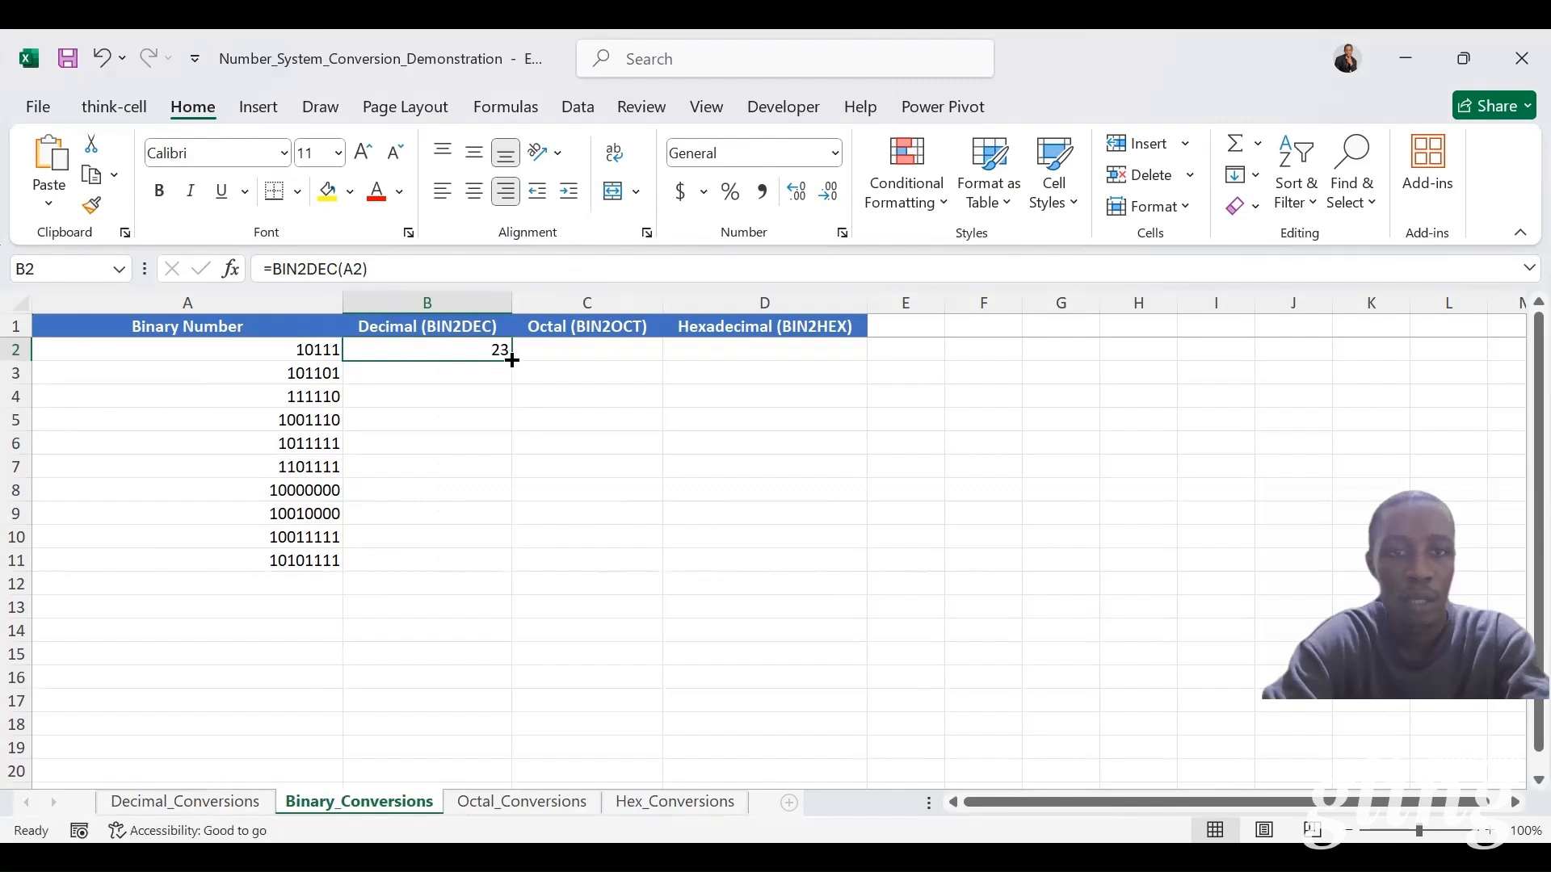
pyautogui.doubleClick(509, 363)
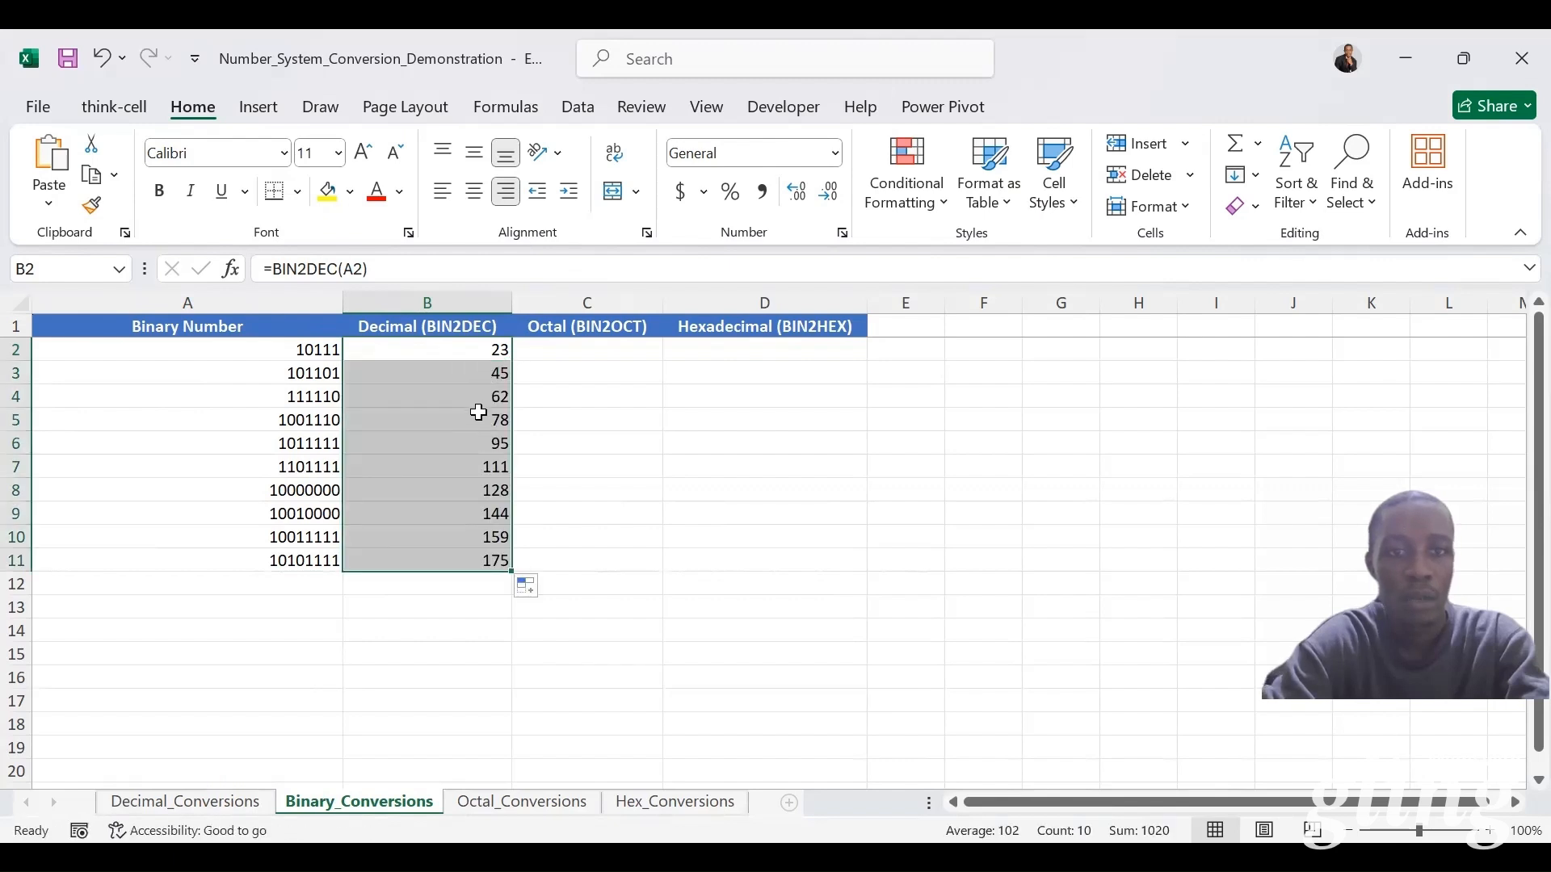
pyautogui.click(217, 805)
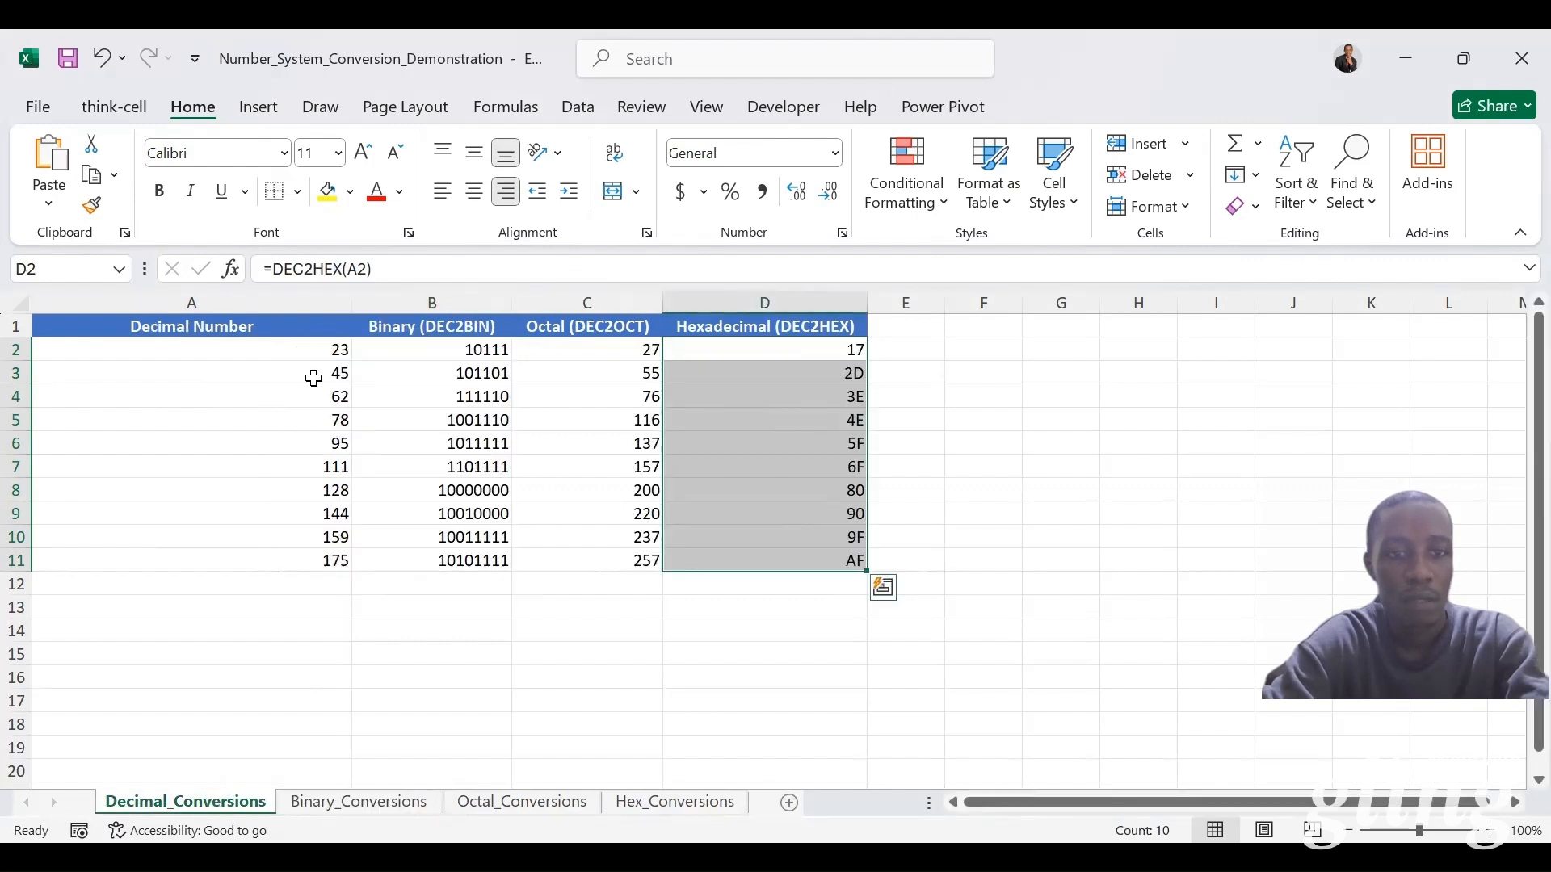
pyautogui.hotkey('ctrl', 'pagedown')
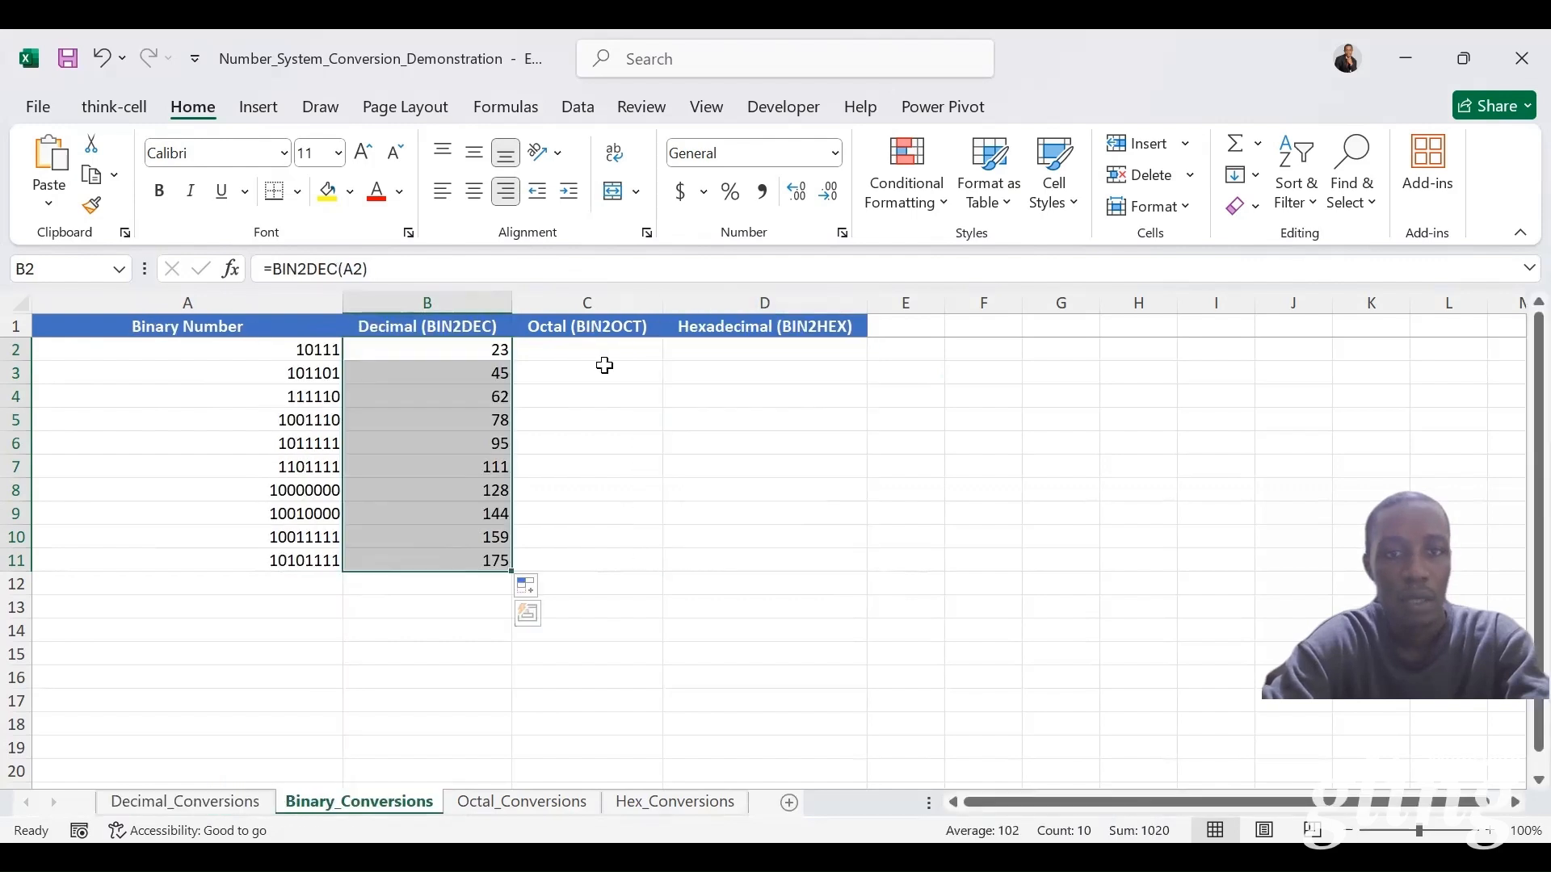
# Step: Convert the binary numbers to octal in C2:C11 of Binary_Conversions by entering =BIN2OCT(A2) and filling it down
pyautogui.click(594, 360)
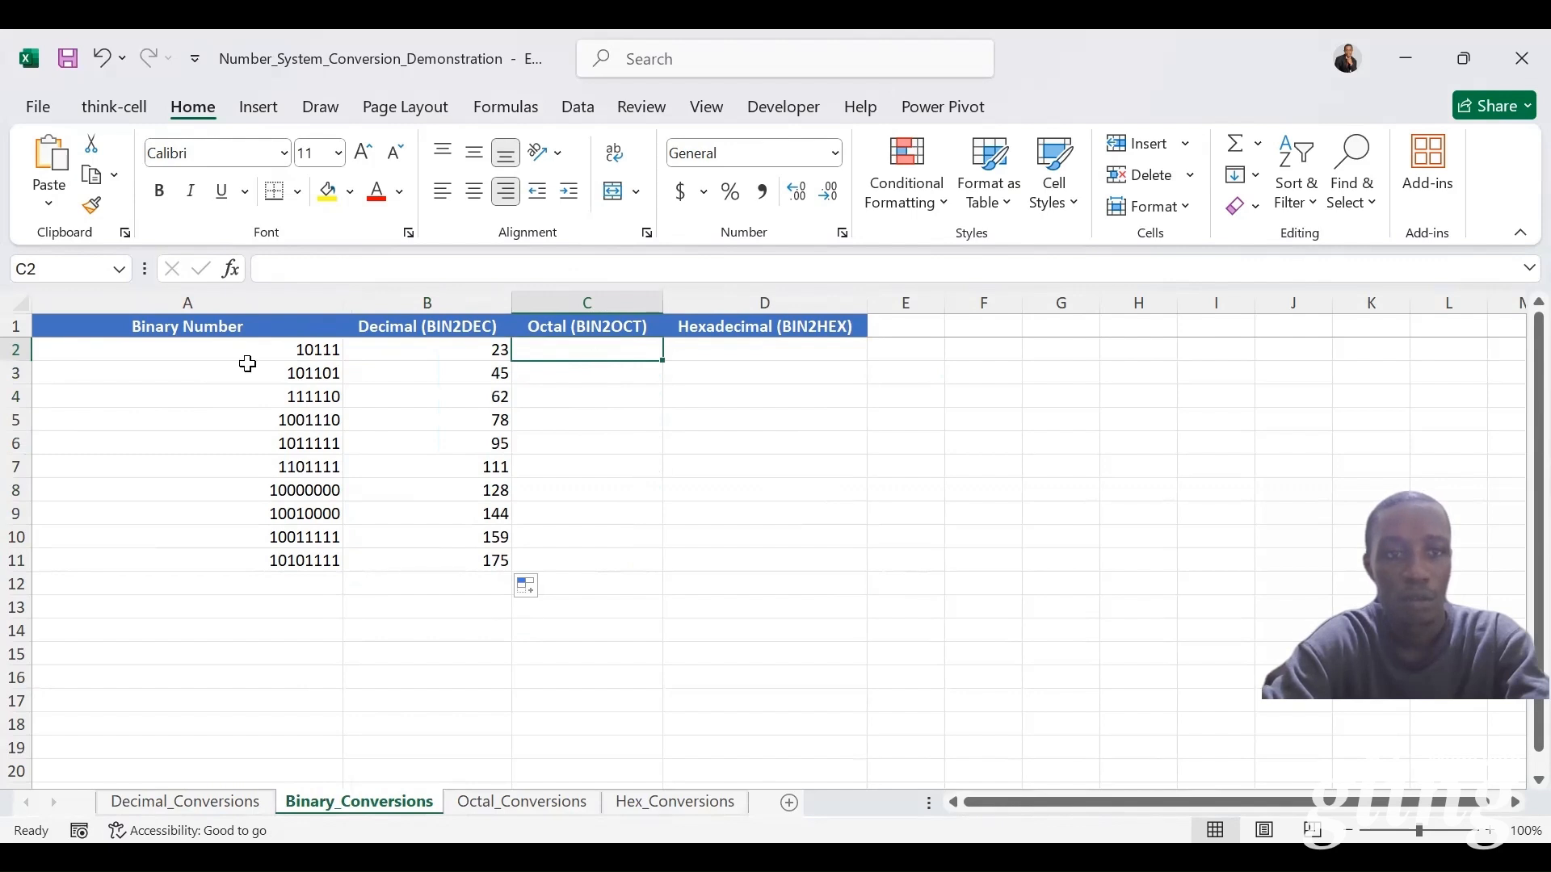
pyautogui.write('=')
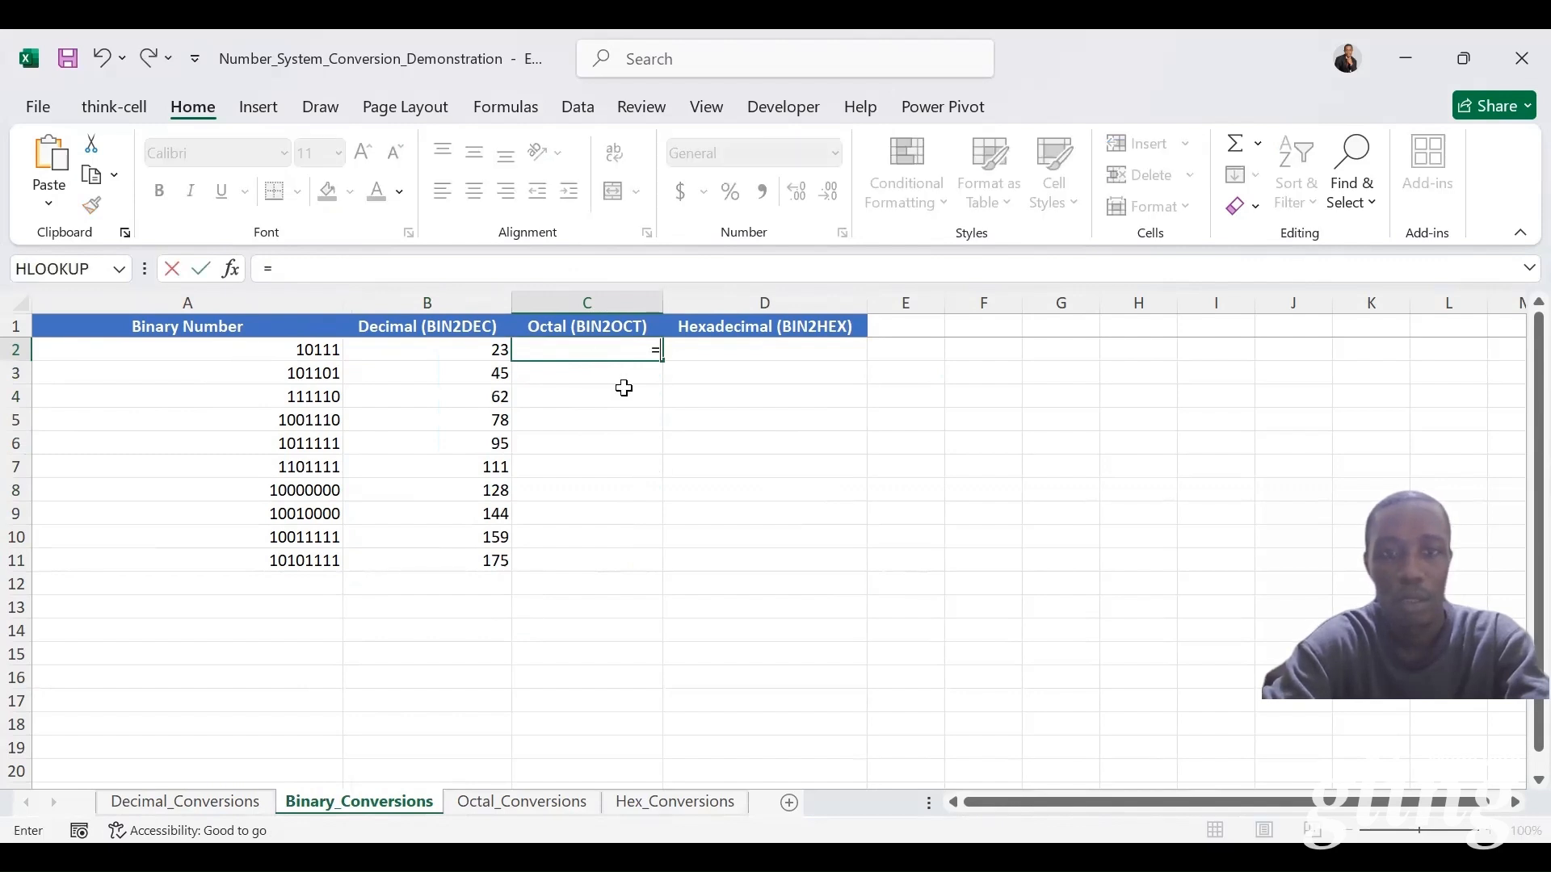
pyautogui.write('bin2')
pyautogui.doubleClick(658, 412)
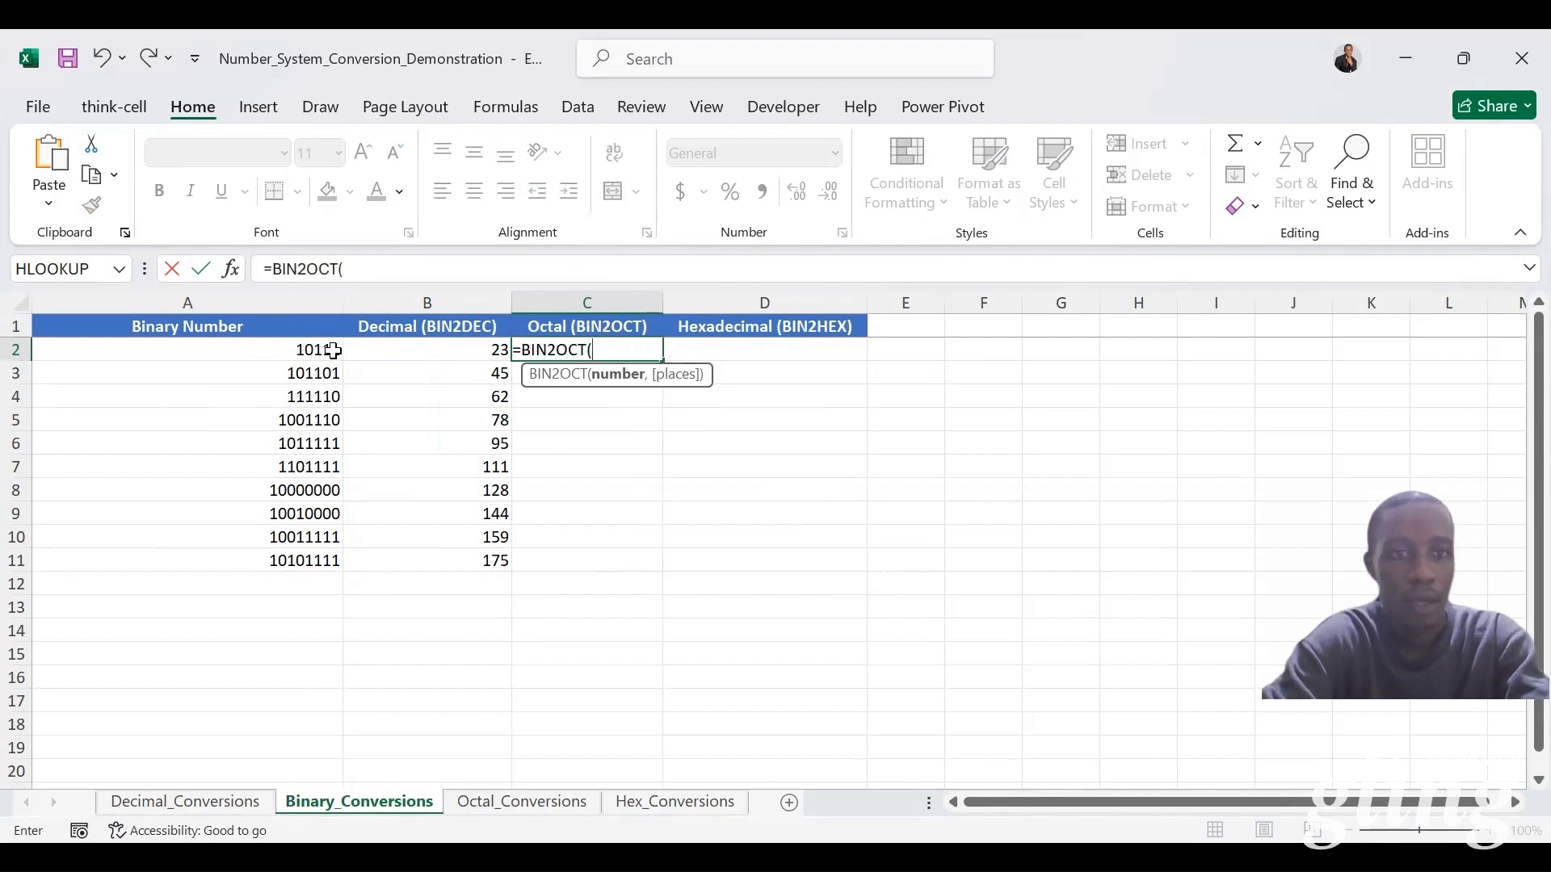
pyautogui.click(329, 349)
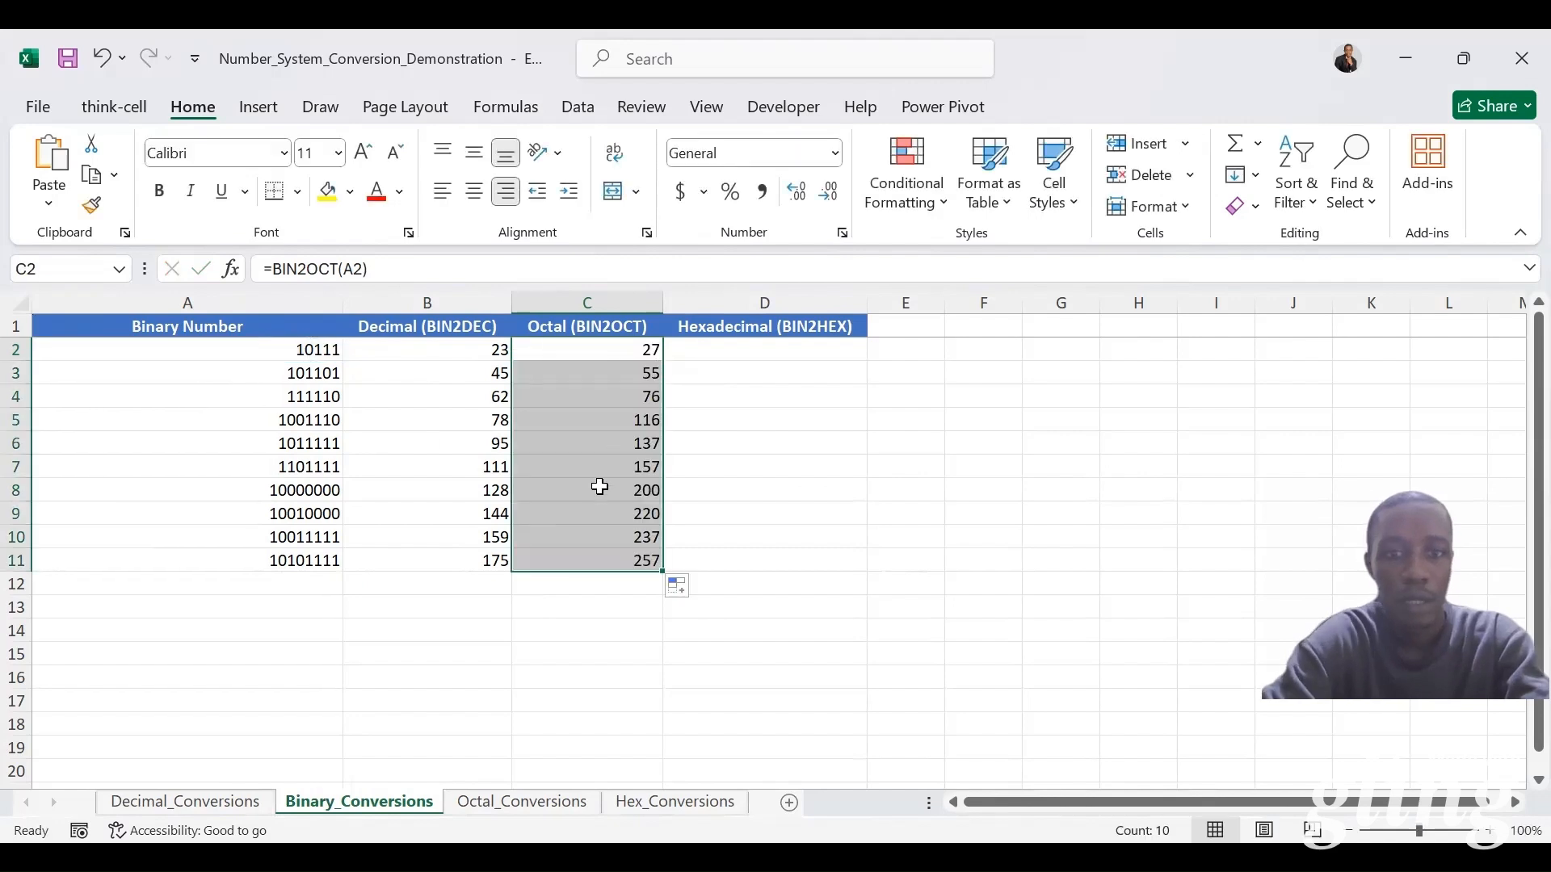
# Step: Convert the binary numbers to hexadecimal in D2:D11 of Binary_Conversions by entering =BIN2HEX(A2) and filling it down
pyautogui.click(741, 356)
pyautogui.write('=')
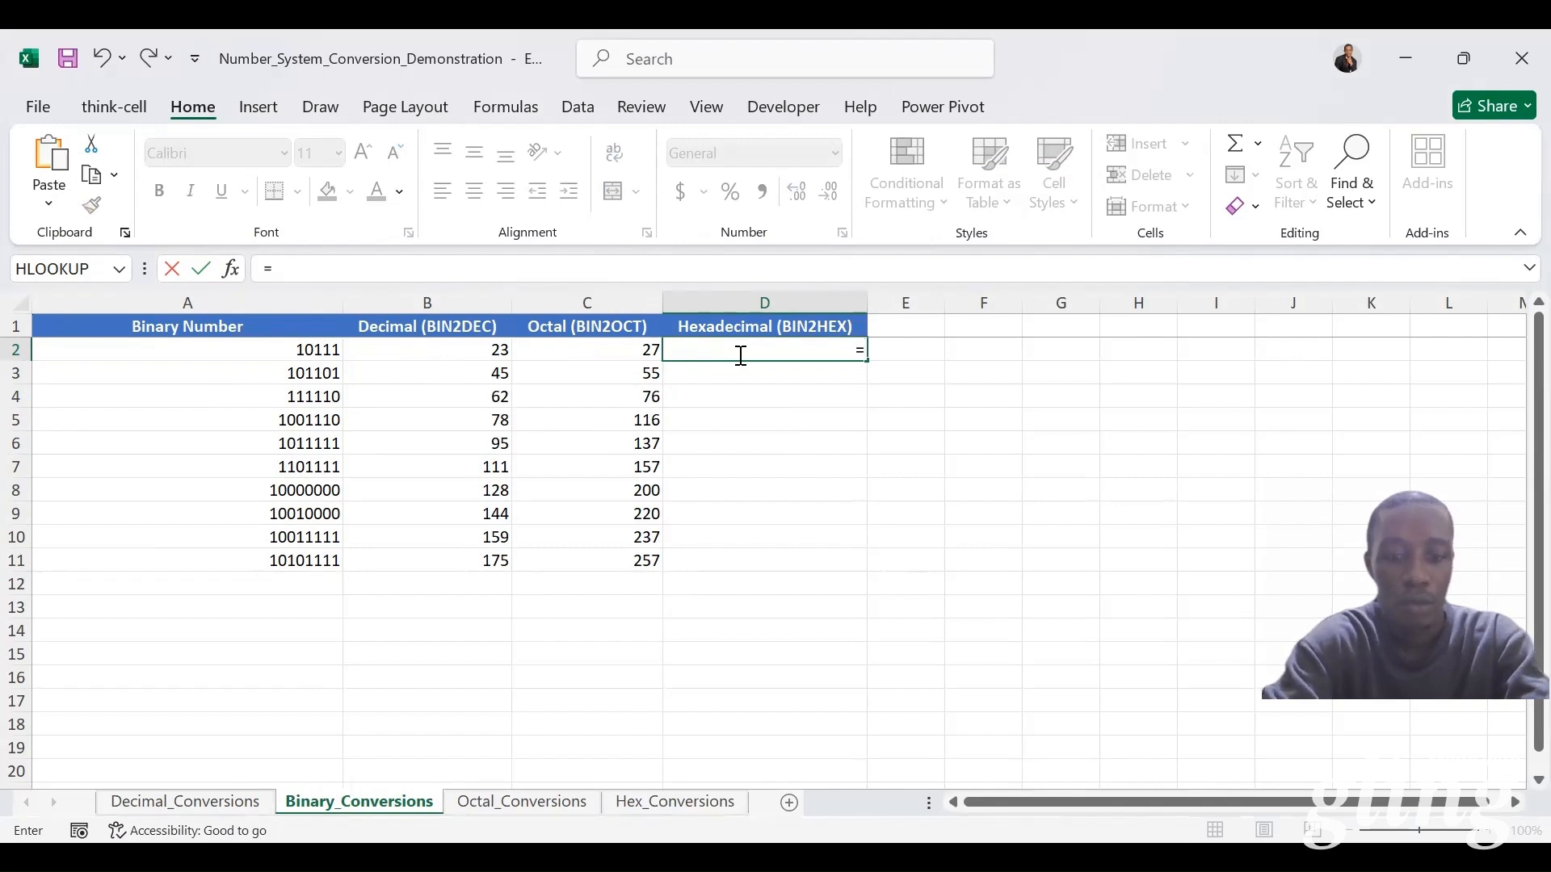
pyautogui.write('bin2')
pyautogui.press('Down')
pyautogui.press('Tab')
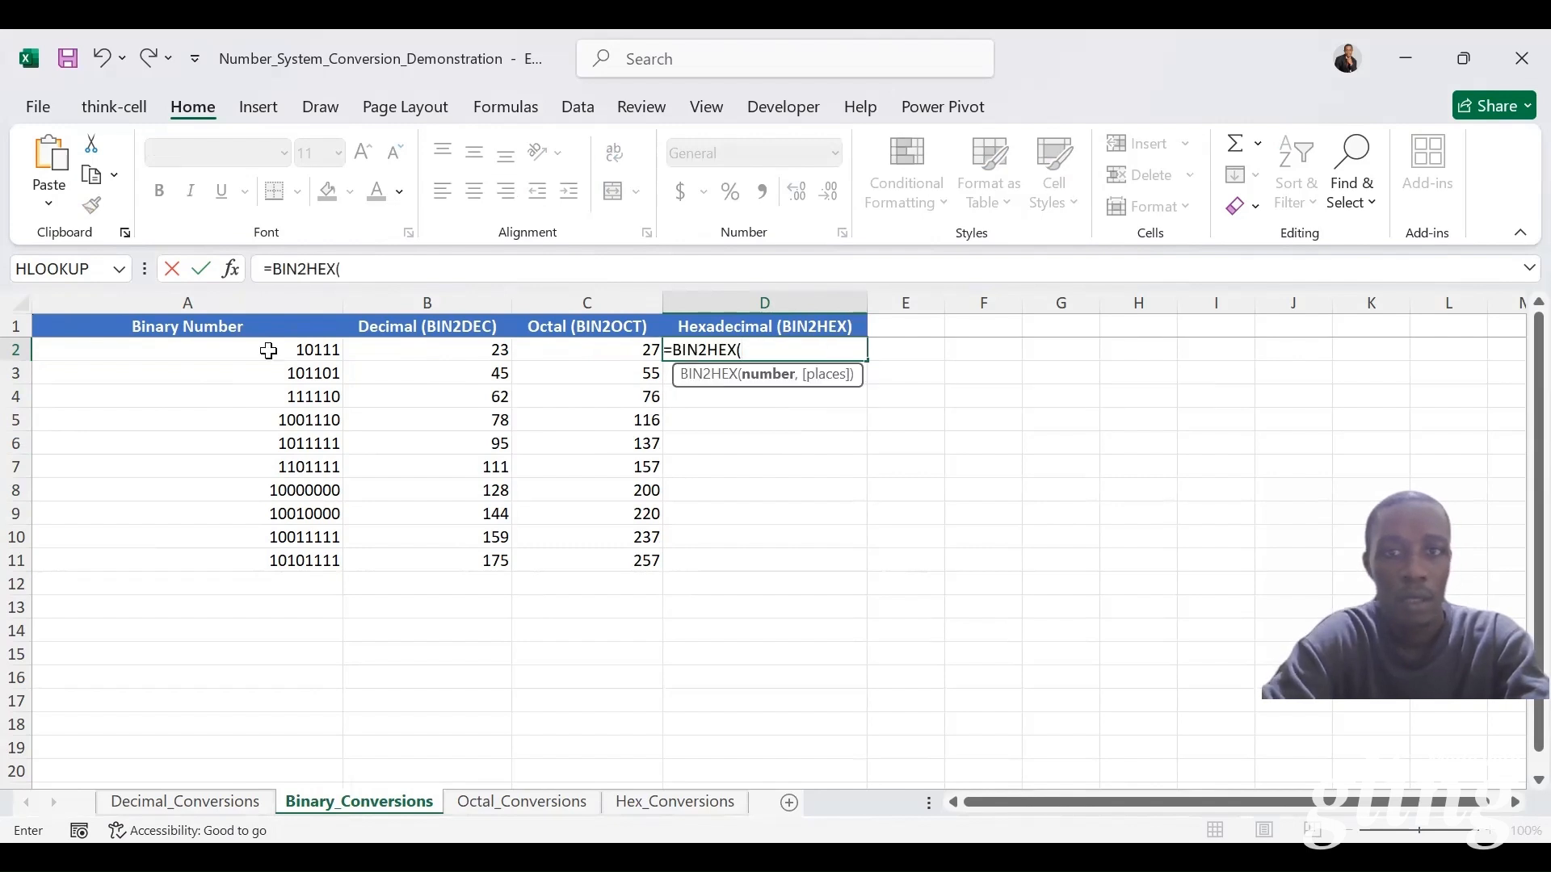
pyautogui.click(268, 350)
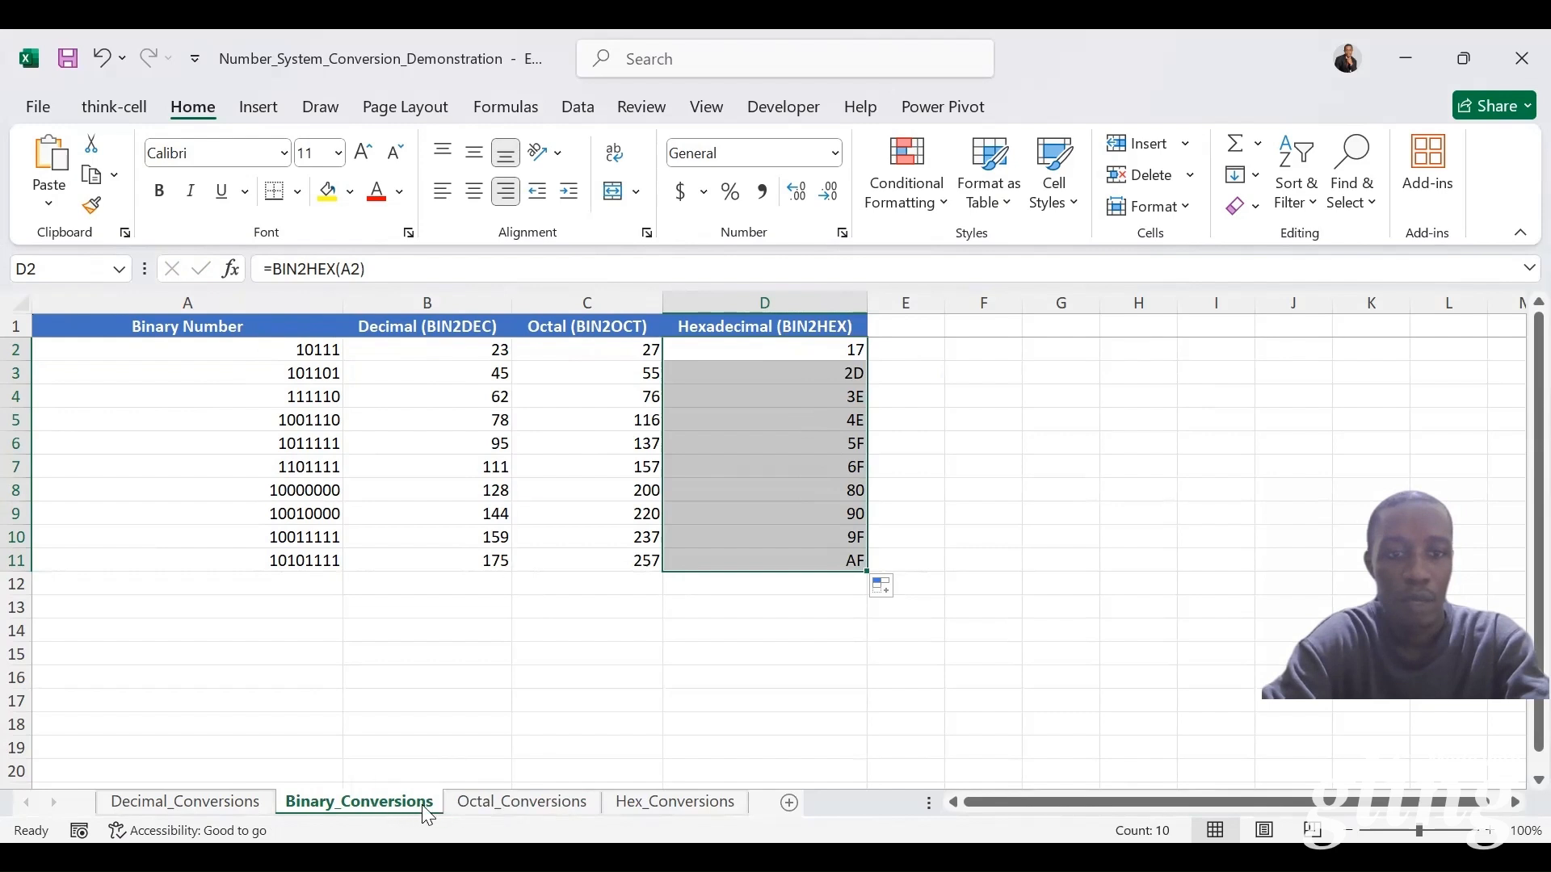
# Step: On the Octal_Conversions sheet, fill A2:A11 with the octal numbers by linking A2 to =Binary_Conversions!C2 and copying it down
pyautogui.click(529, 804)
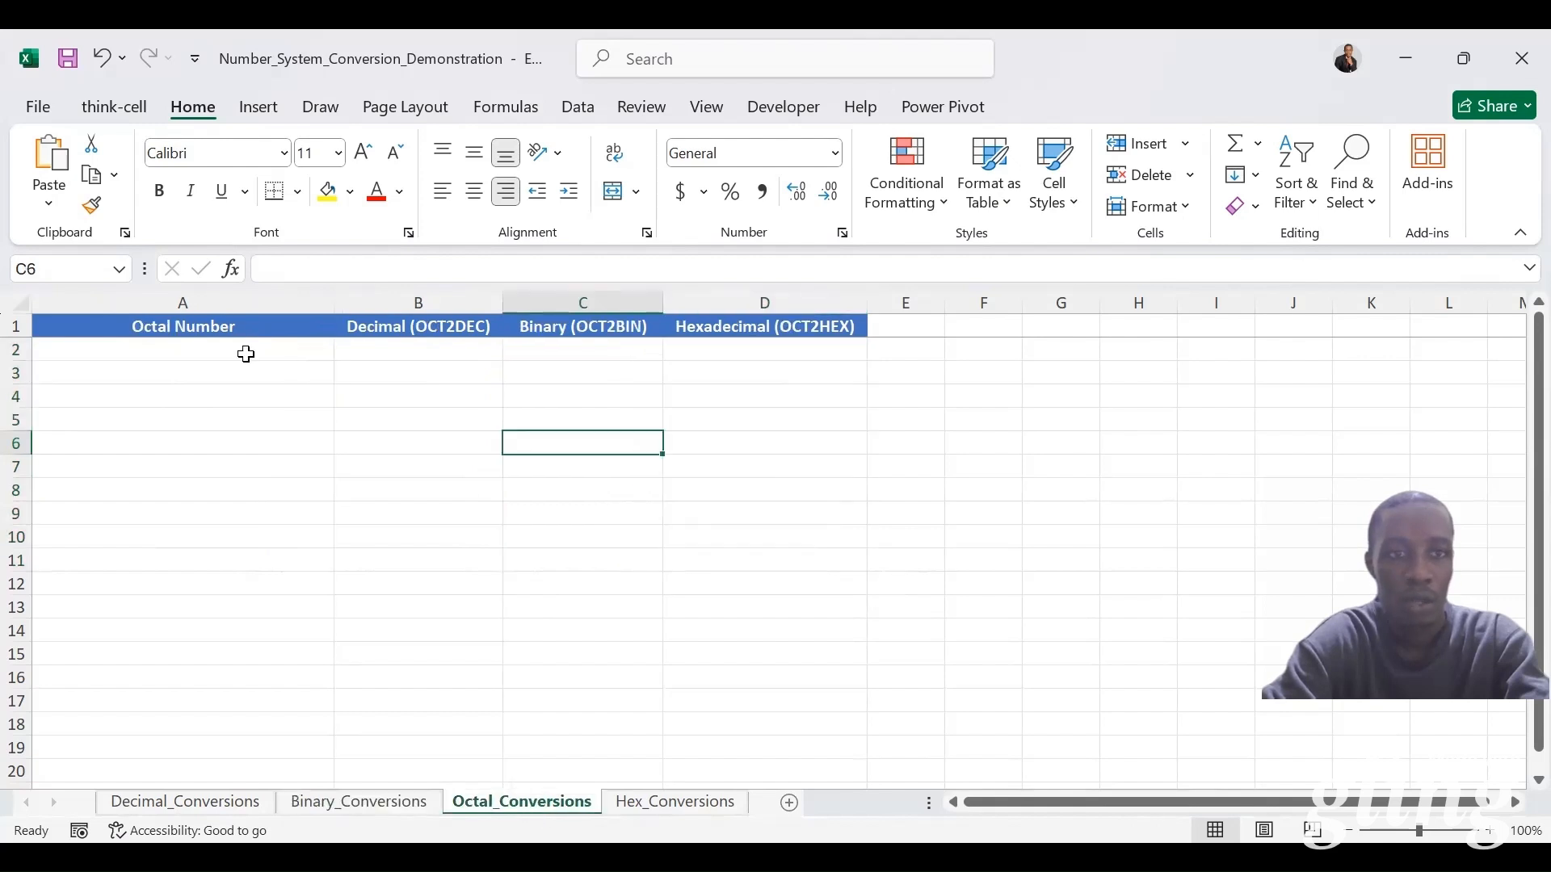
pyautogui.click(242, 351)
pyautogui.write('=')
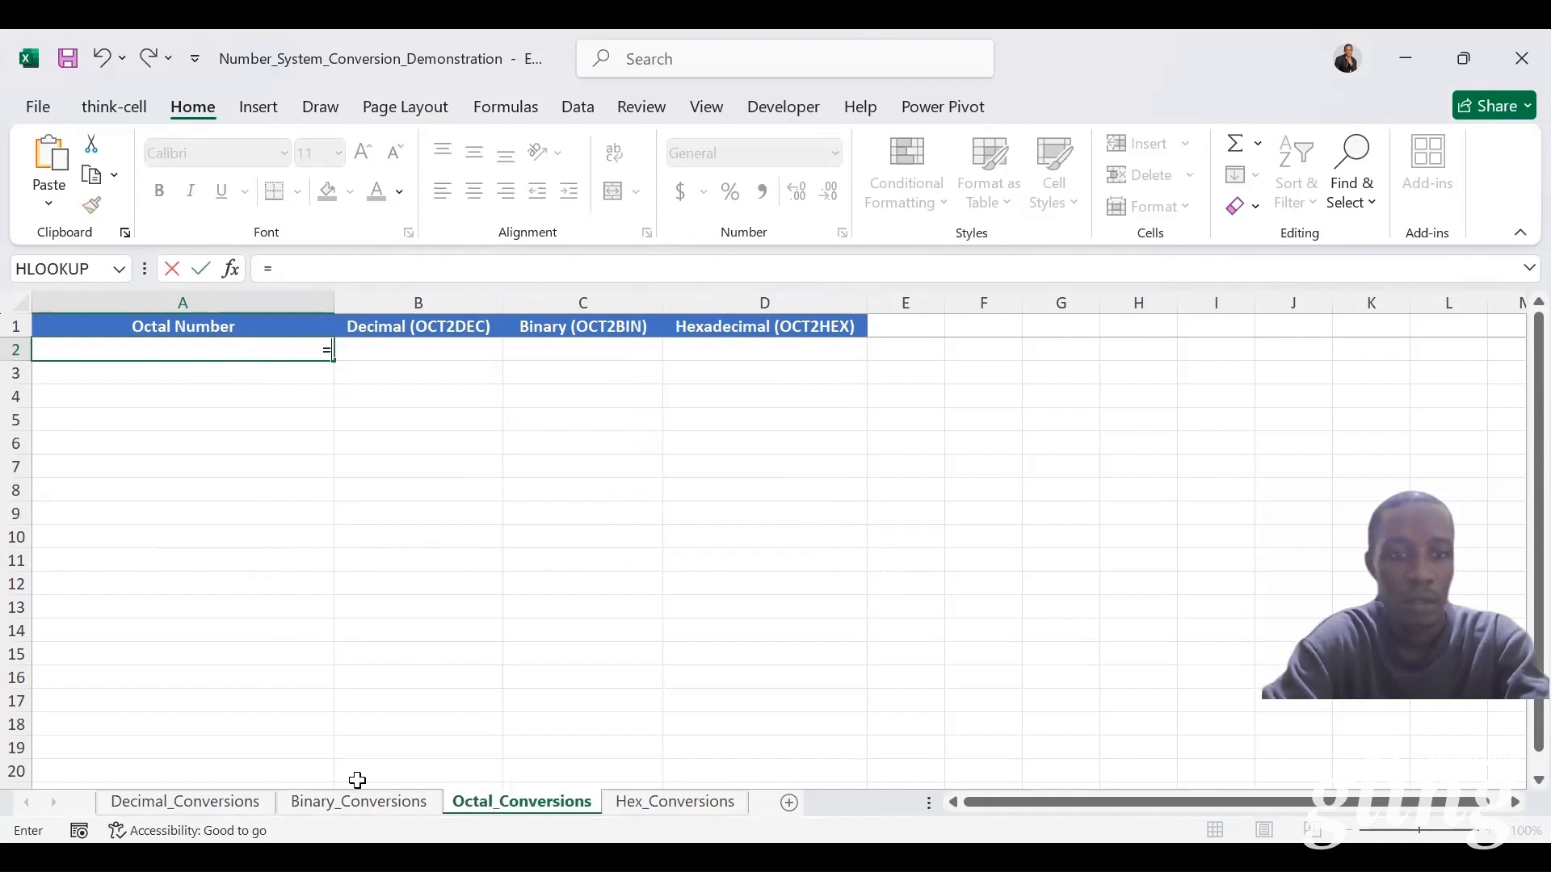
pyautogui.click(365, 804)
pyautogui.click(587, 350)
pyautogui.press('Return')
pyautogui.moveTo(334, 361); pyautogui.dragTo(313, 565)
# Step: Convert the octal numbers to decimal in B2:B11 of Octal_Conversions by entering =OCT2DEC(A2) and filling it down
pyautogui.click(411, 357)
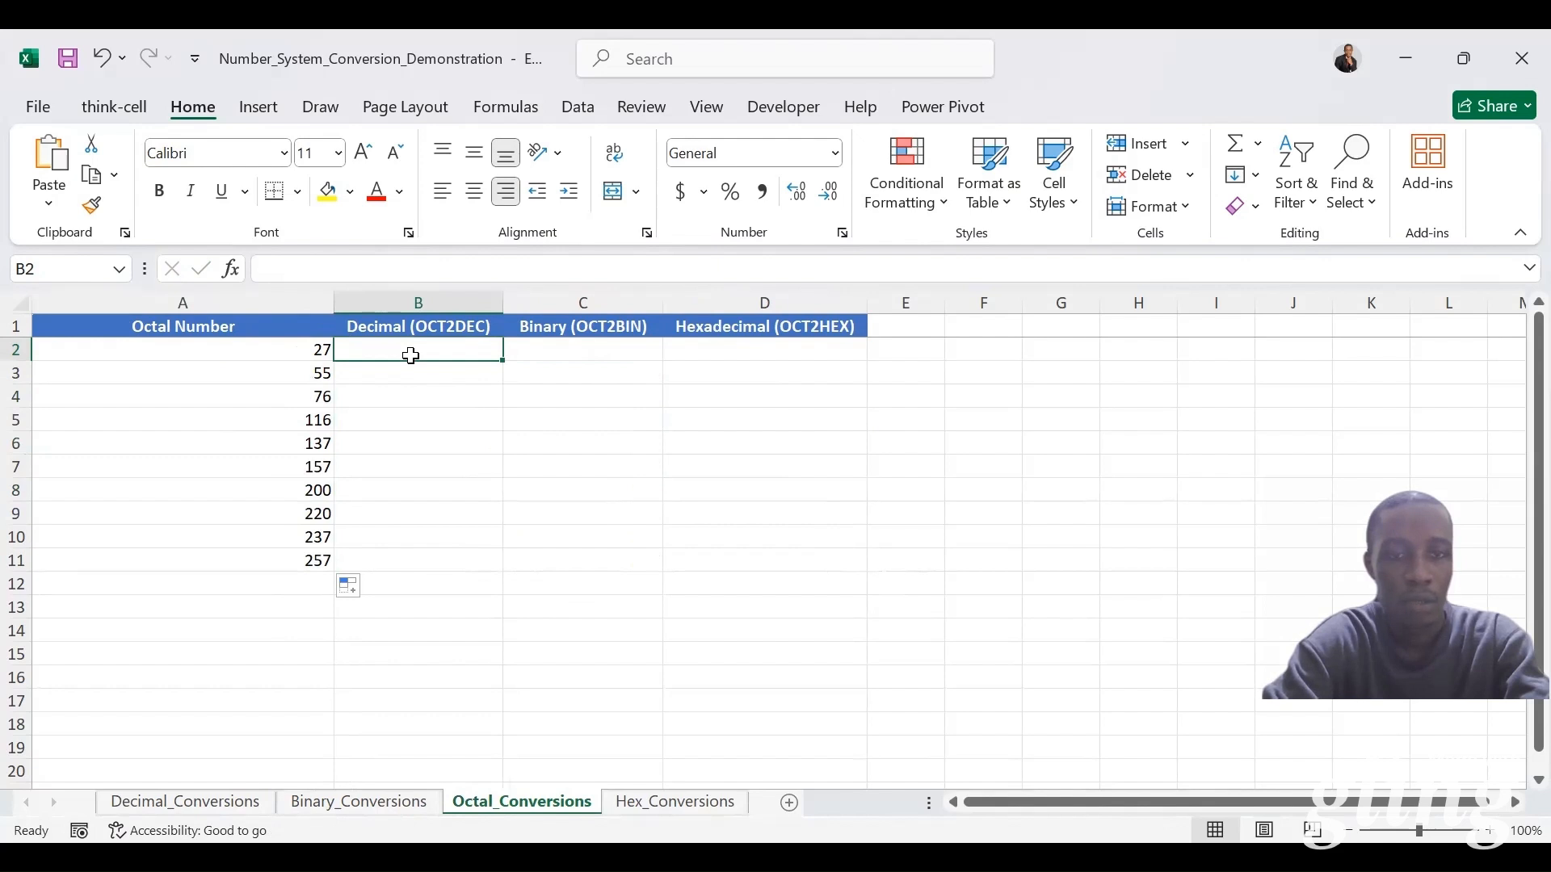
pyautogui.write('=')
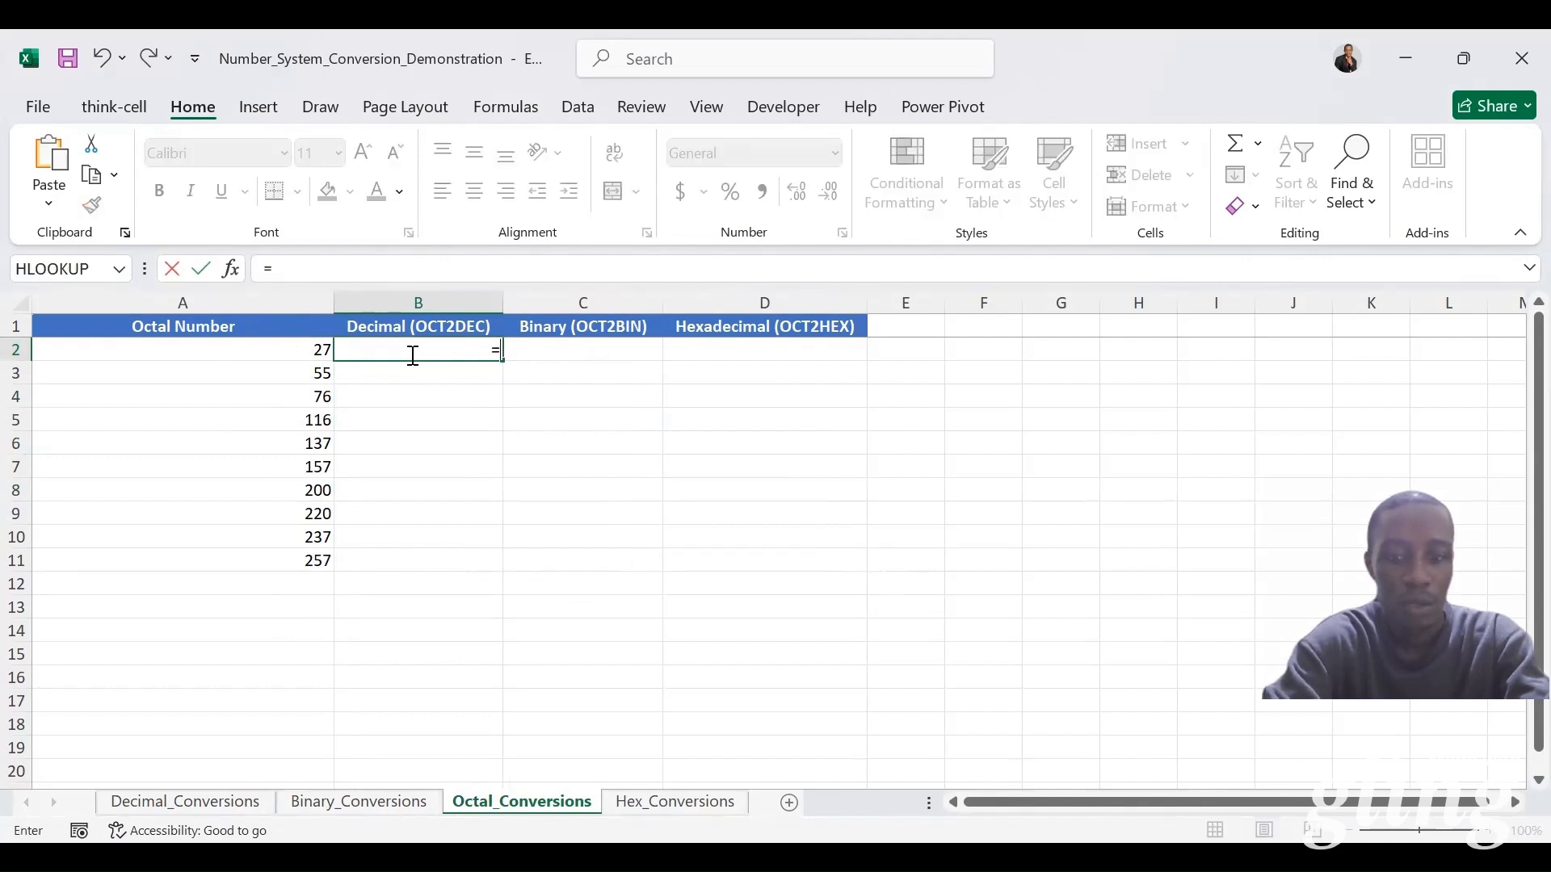
pyautogui.write('oct2')
pyautogui.press('Down')
pyautogui.press('Tab')
pyautogui.click(245, 349)
pyautogui.write(')')
pyautogui.hotkey('ctrl', 'Return')
pyautogui.doubleClick(502, 361)
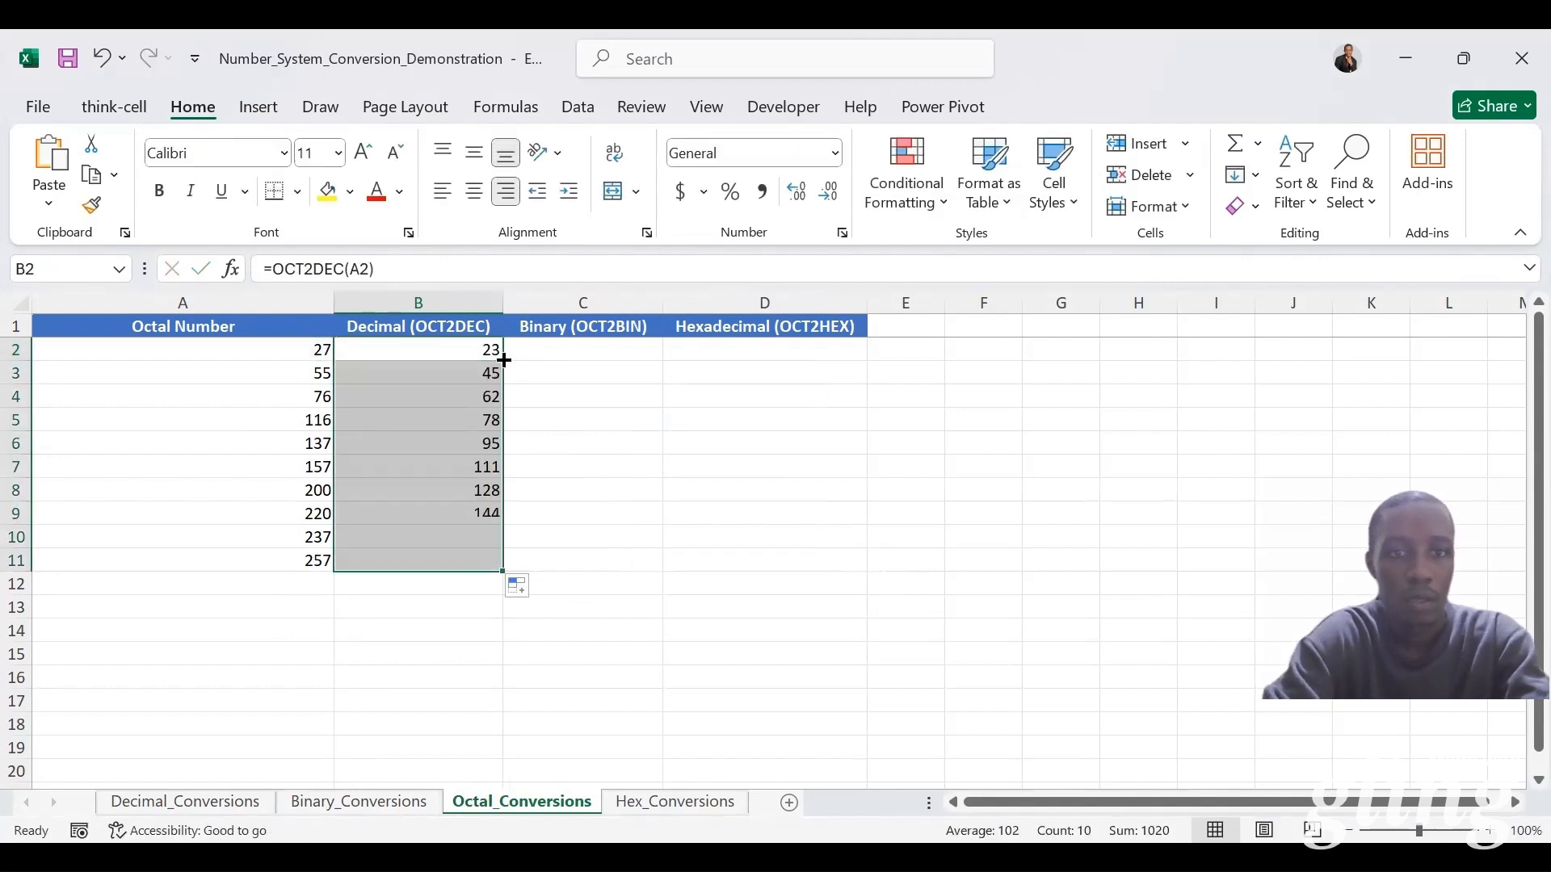
# Step: Convert the octal numbers to binary in C2:C11 of Octal_Conversions by entering =OCT2BIN(A2) and filling it down
pyautogui.click(589, 347)
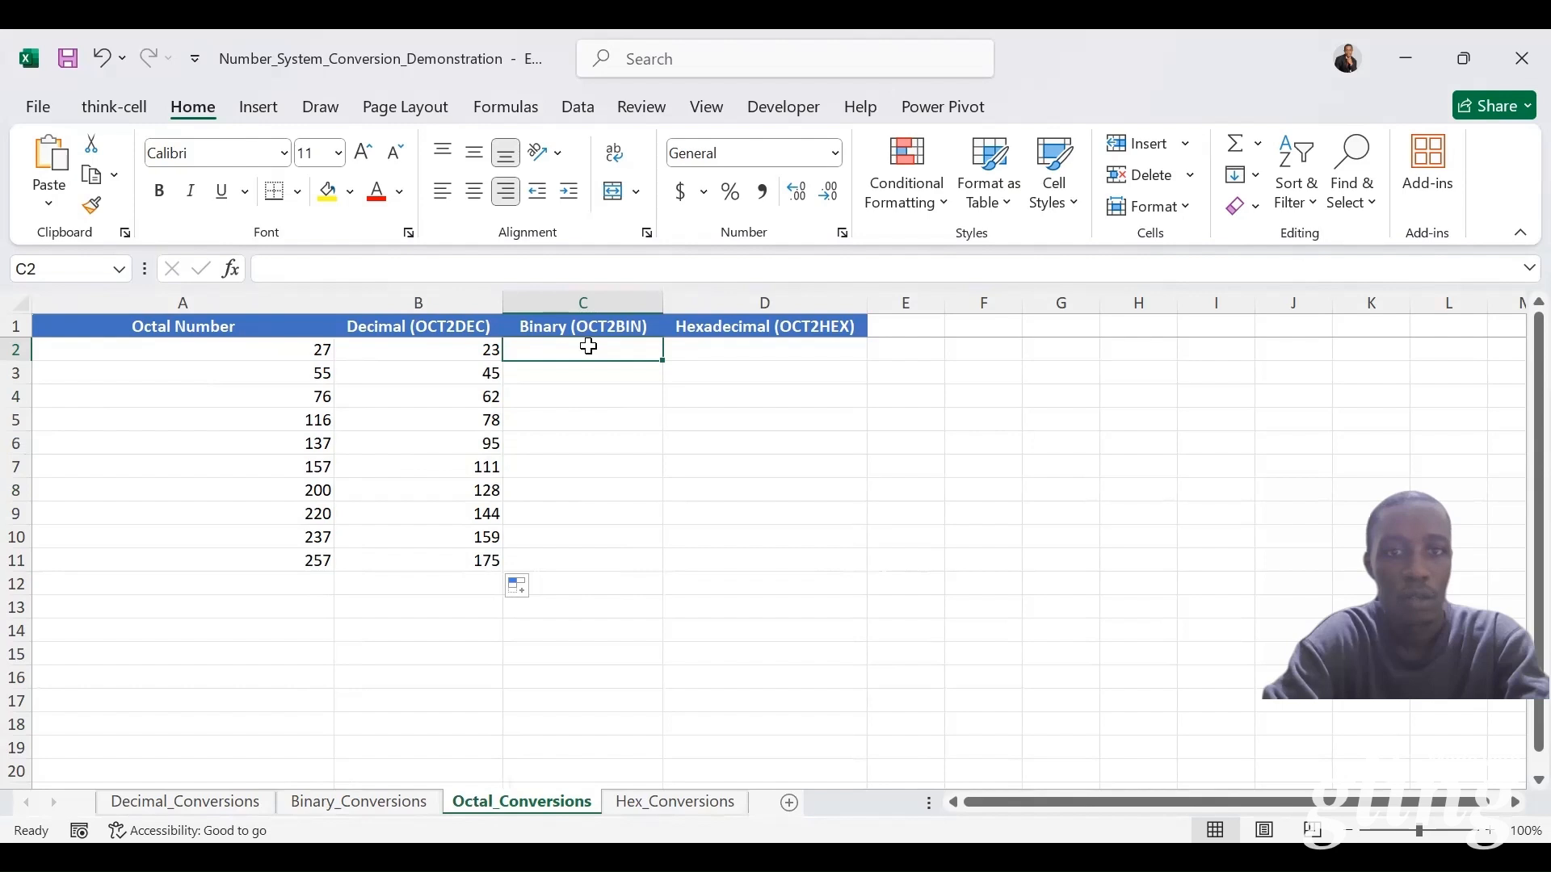
pyautogui.write('=')
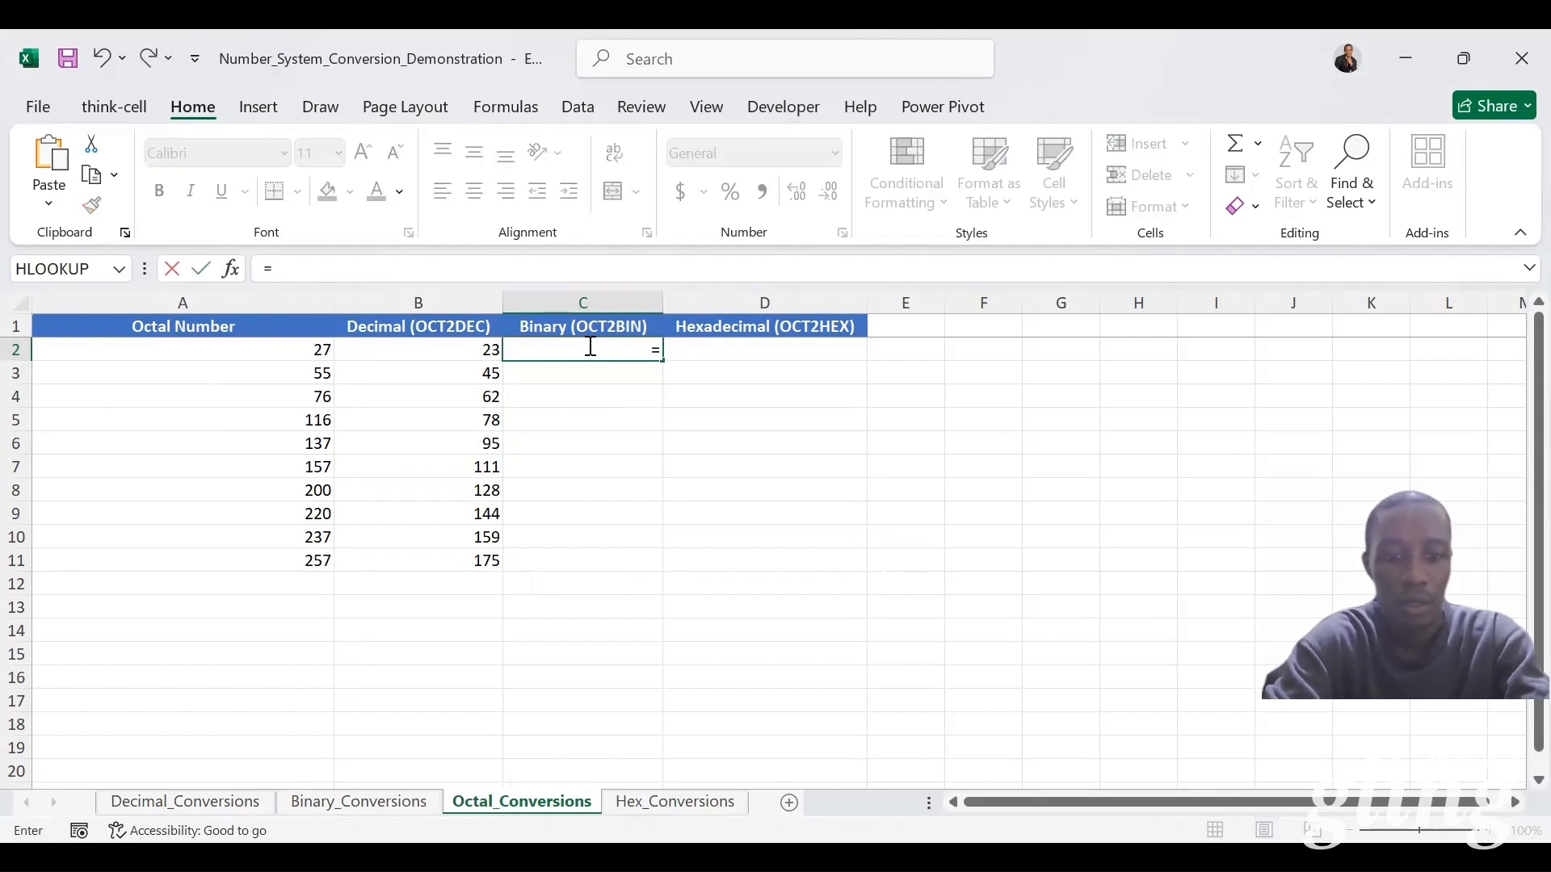
pyautogui.write('oct')
pyautogui.press('Tab')
pyautogui.click(242, 349)
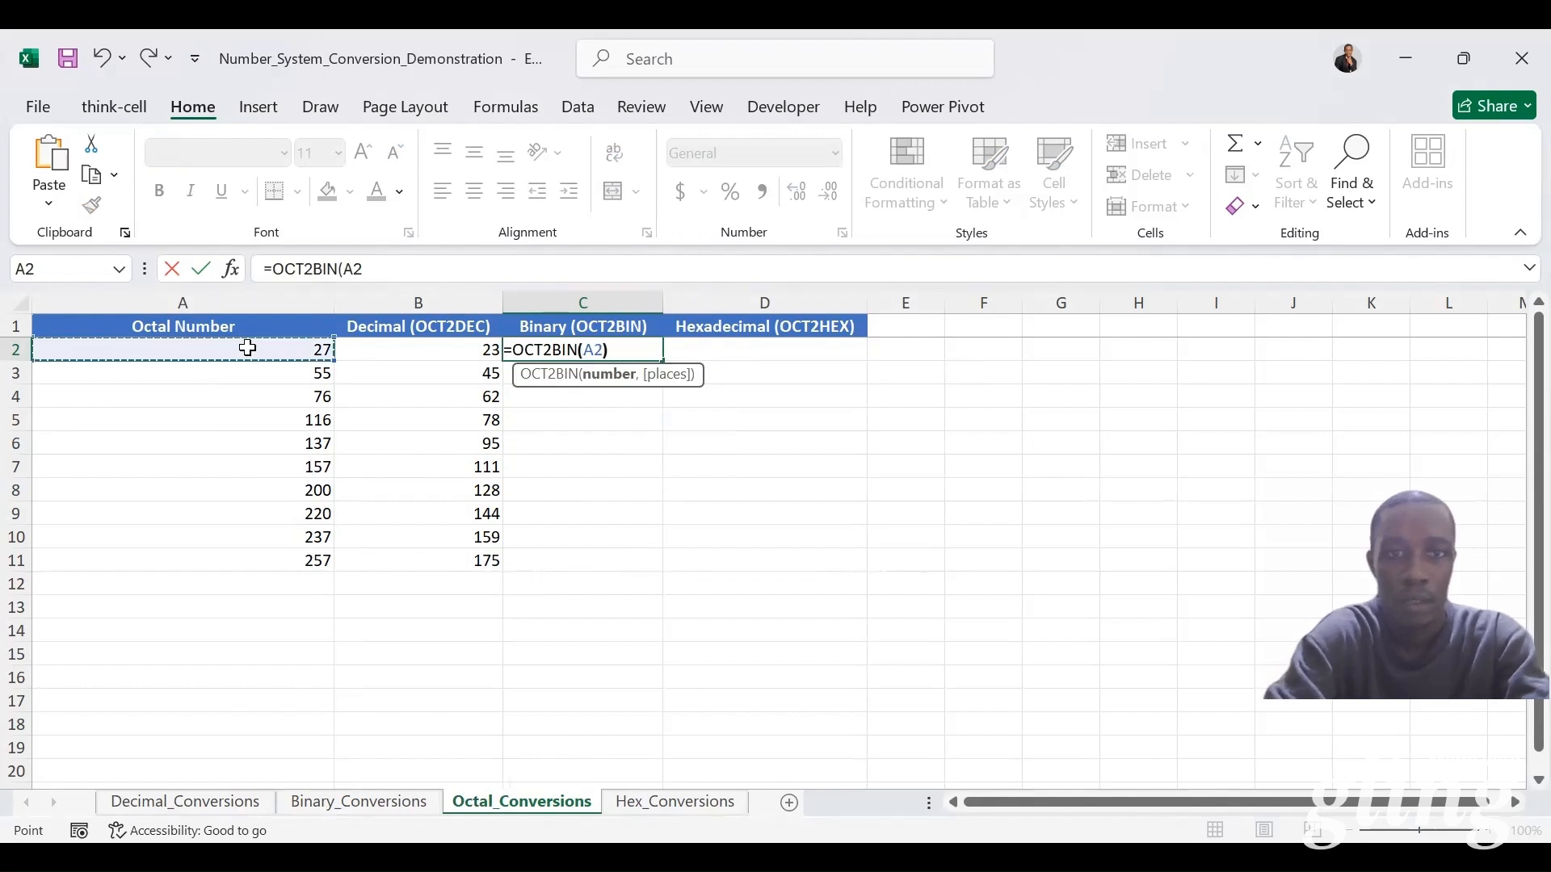
pyautogui.hotkey('ctrl', 'Return')
pyautogui.doubleClick(662, 361)
# Step: Convert the octal numbers to hexadecimal in D2:D11 of Octal_Conversions by entering =OCT2HEX(A2) and filling it down
pyautogui.click(754, 351)
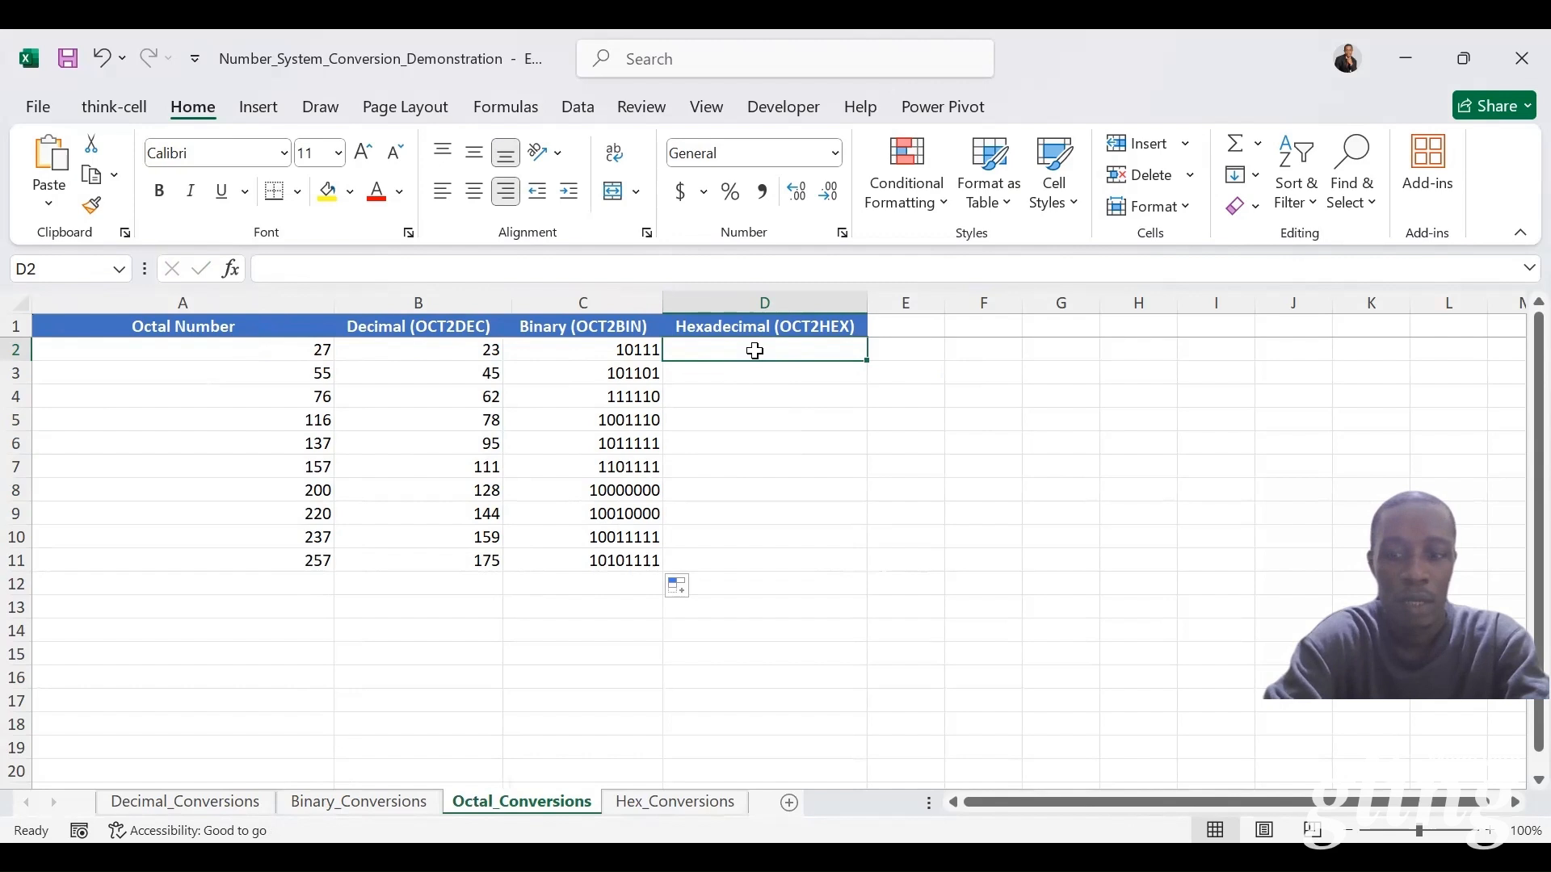
pyautogui.write('=oct2h')
pyautogui.press('Tab')
pyautogui.click(280, 348)
pyautogui.press('Return')
pyautogui.click(854, 351)
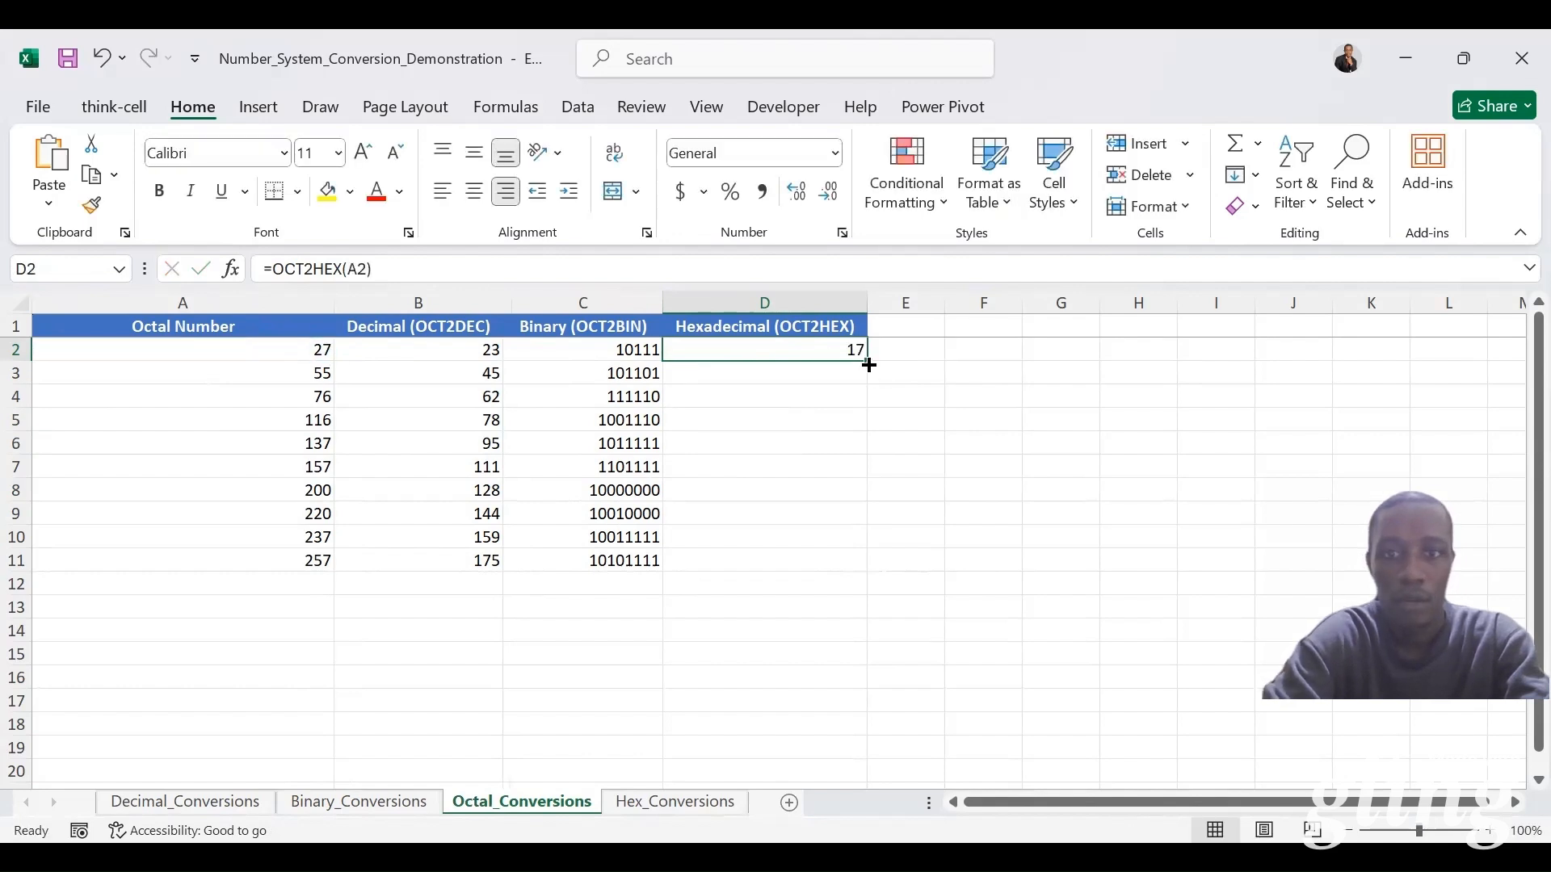
pyautogui.doubleClick(869, 366)
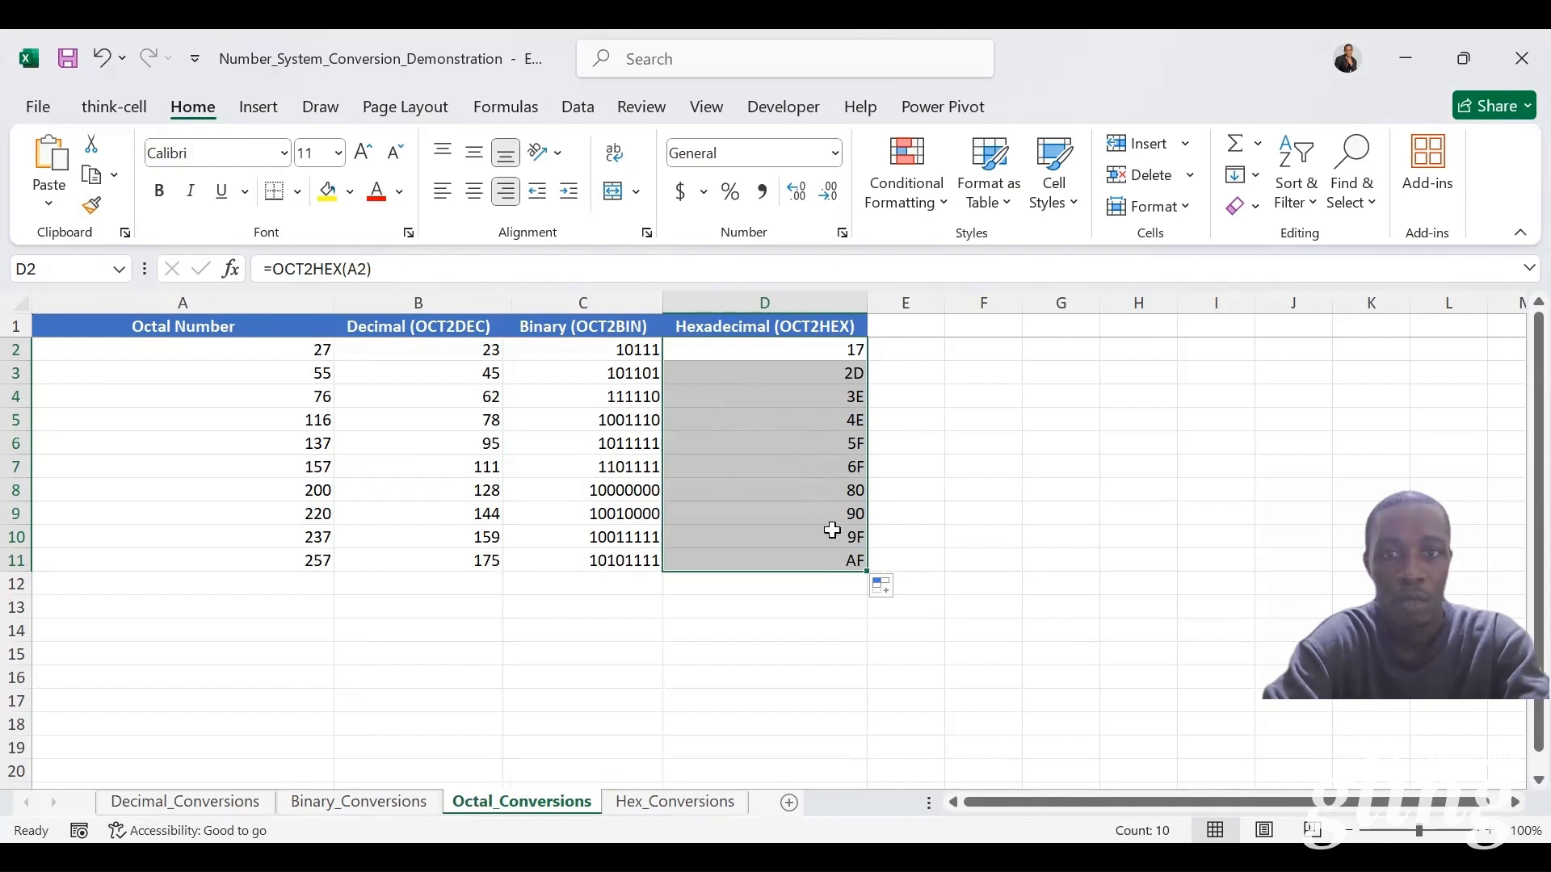
# Step: On the Hex_Conversions sheet, fill A2:A11 with the hexadecimal numbers by linking A2 to =Octal_Conversions!D2 and copying it down
pyautogui.click(683, 806)
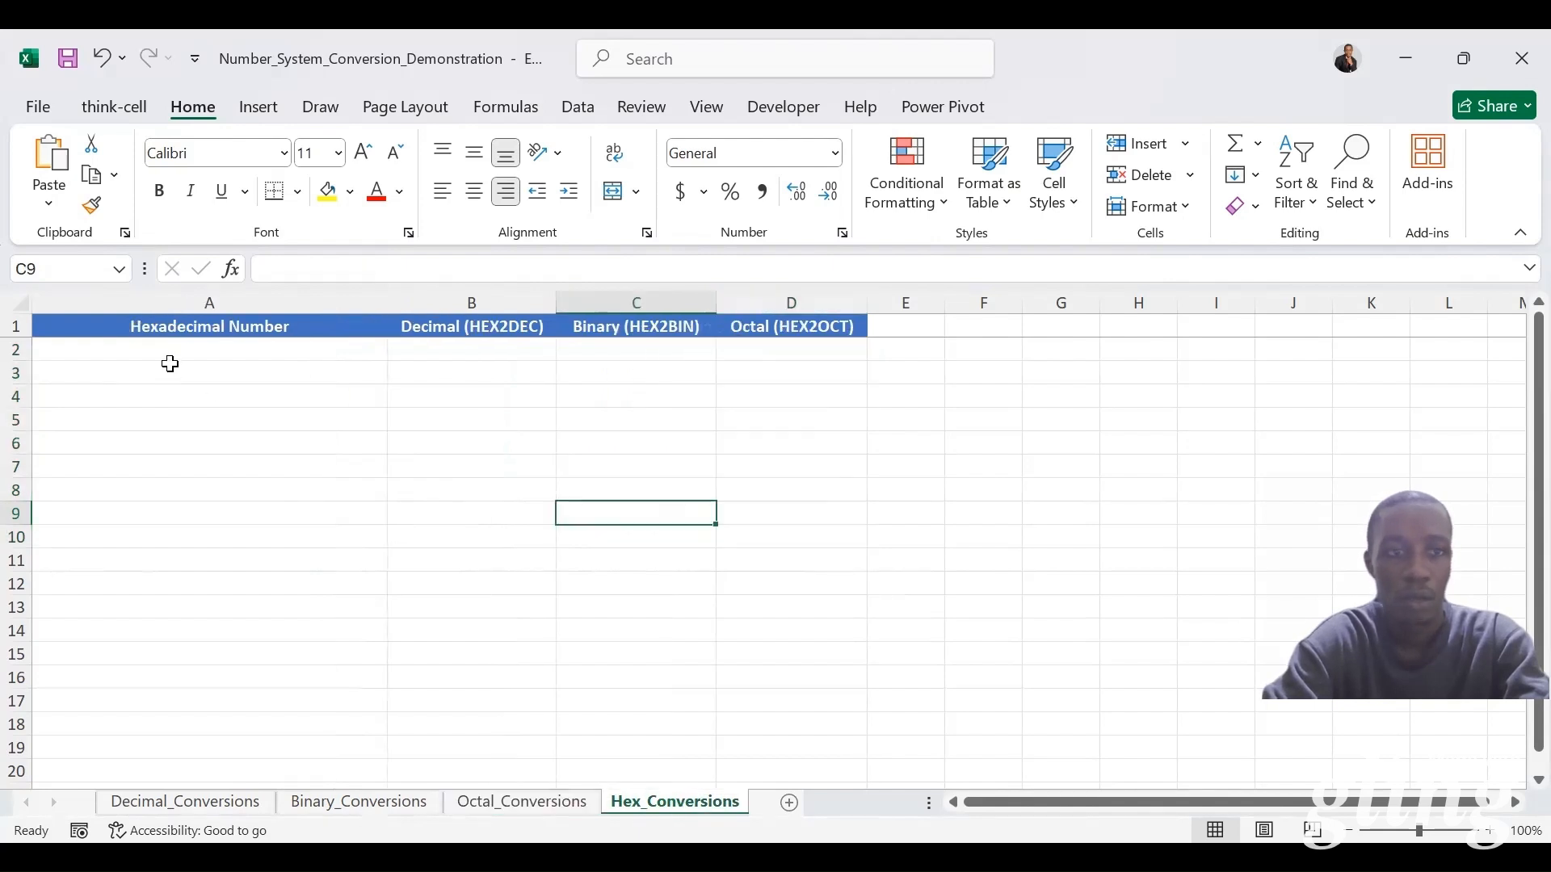
pyautogui.click(170, 360)
pyautogui.write('=')
pyautogui.click(502, 801)
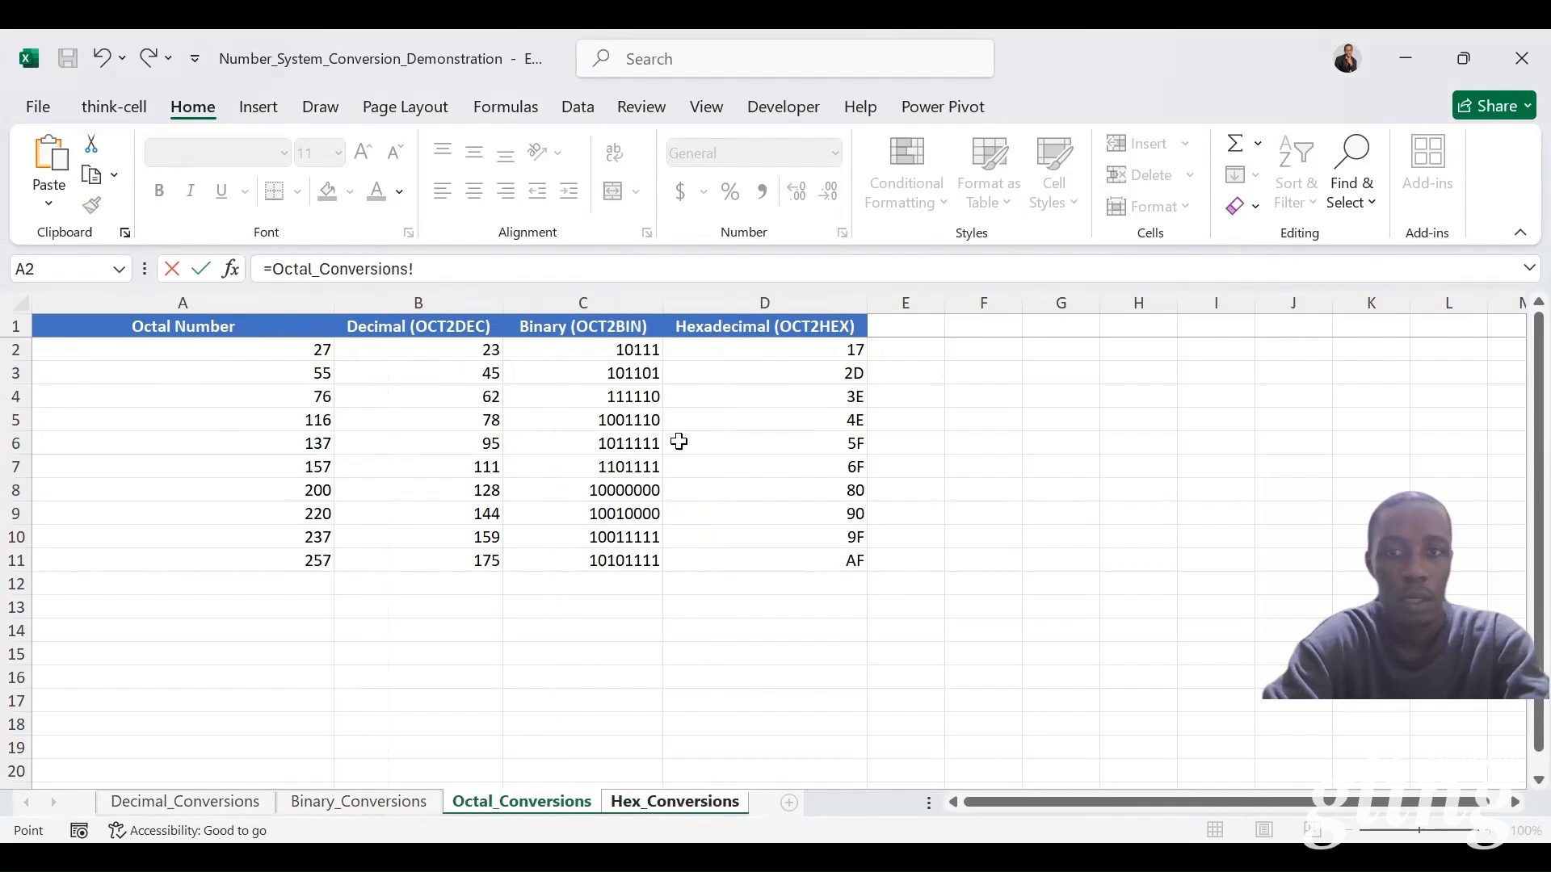
pyautogui.click(734, 349)
pyautogui.hotkey('ctrl', 'Return')
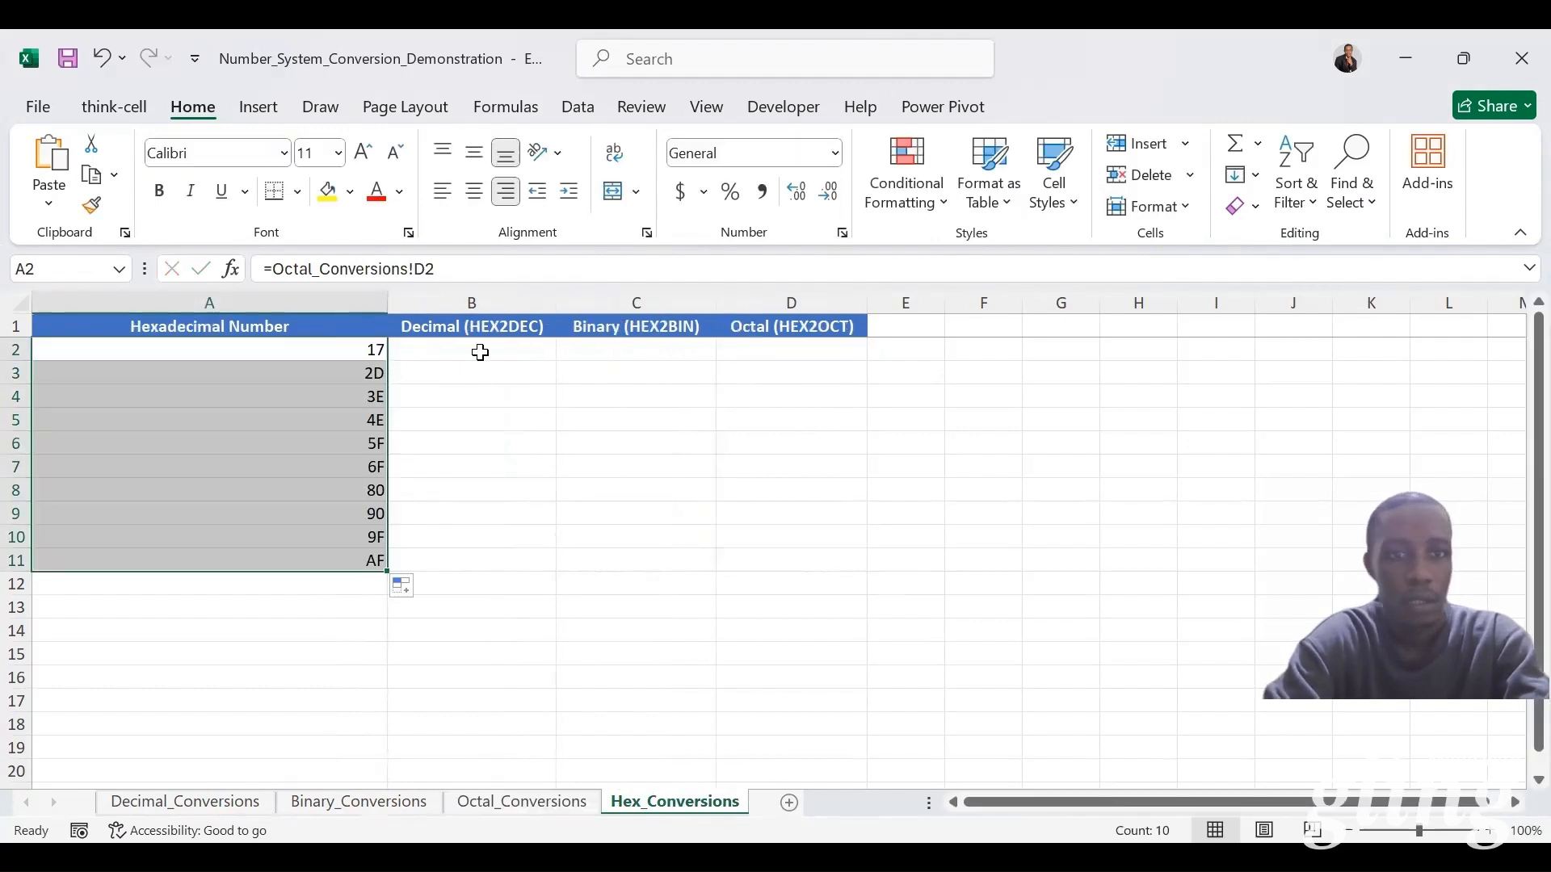
# Step: Convert the hexadecimal numbers to decimal in B2:B11 of Hex_Conversions by entering =HEX2DEC(A2) and filling it down
pyautogui.click(477, 359)
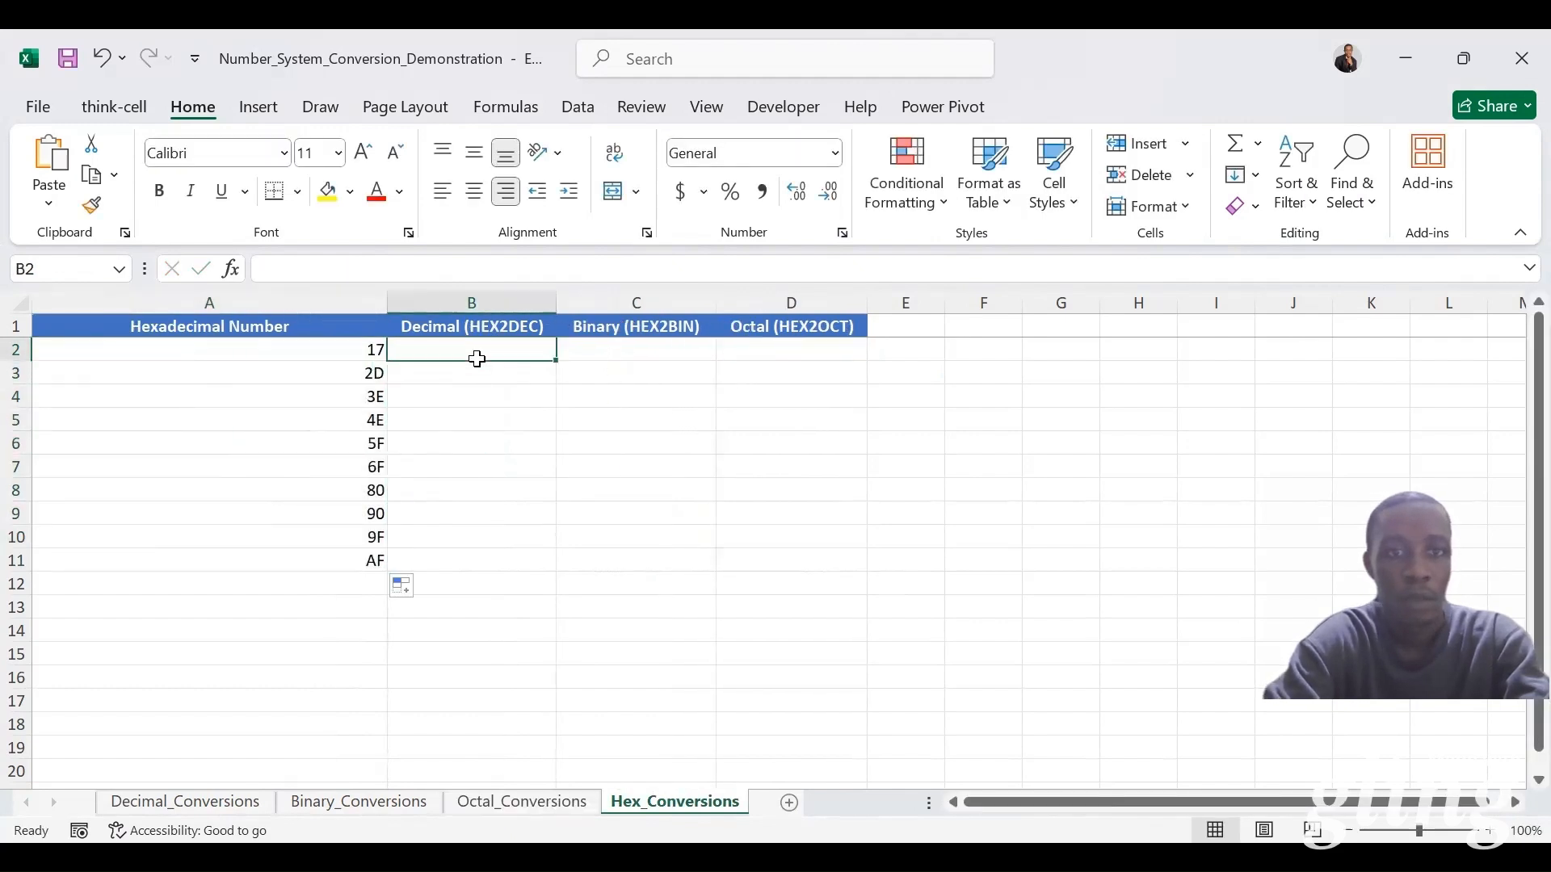
pyautogui.write('=')
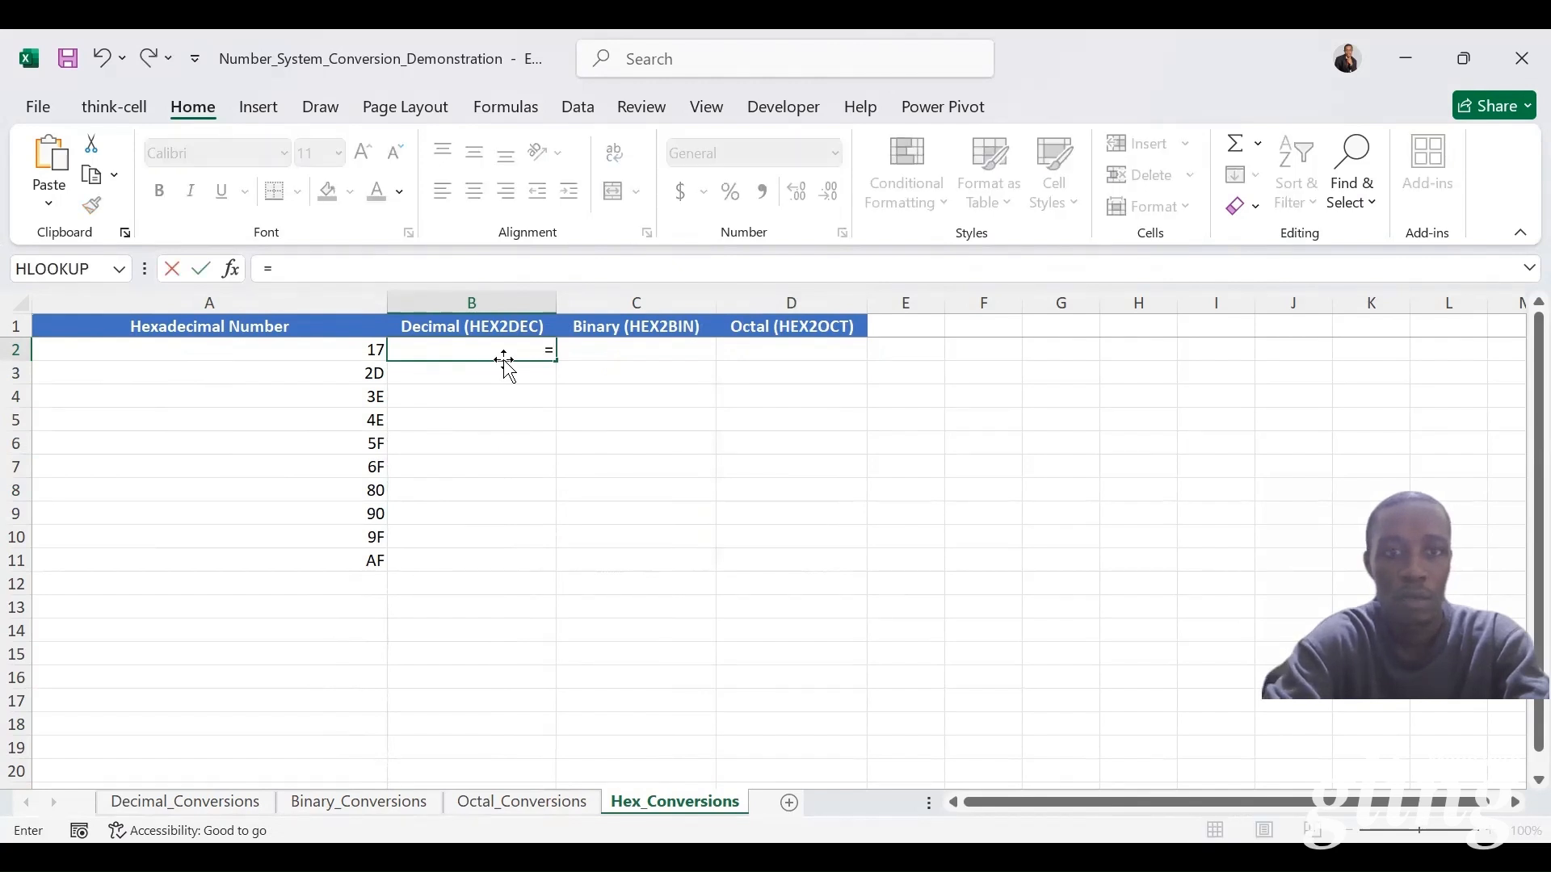
pyautogui.write('hex2')
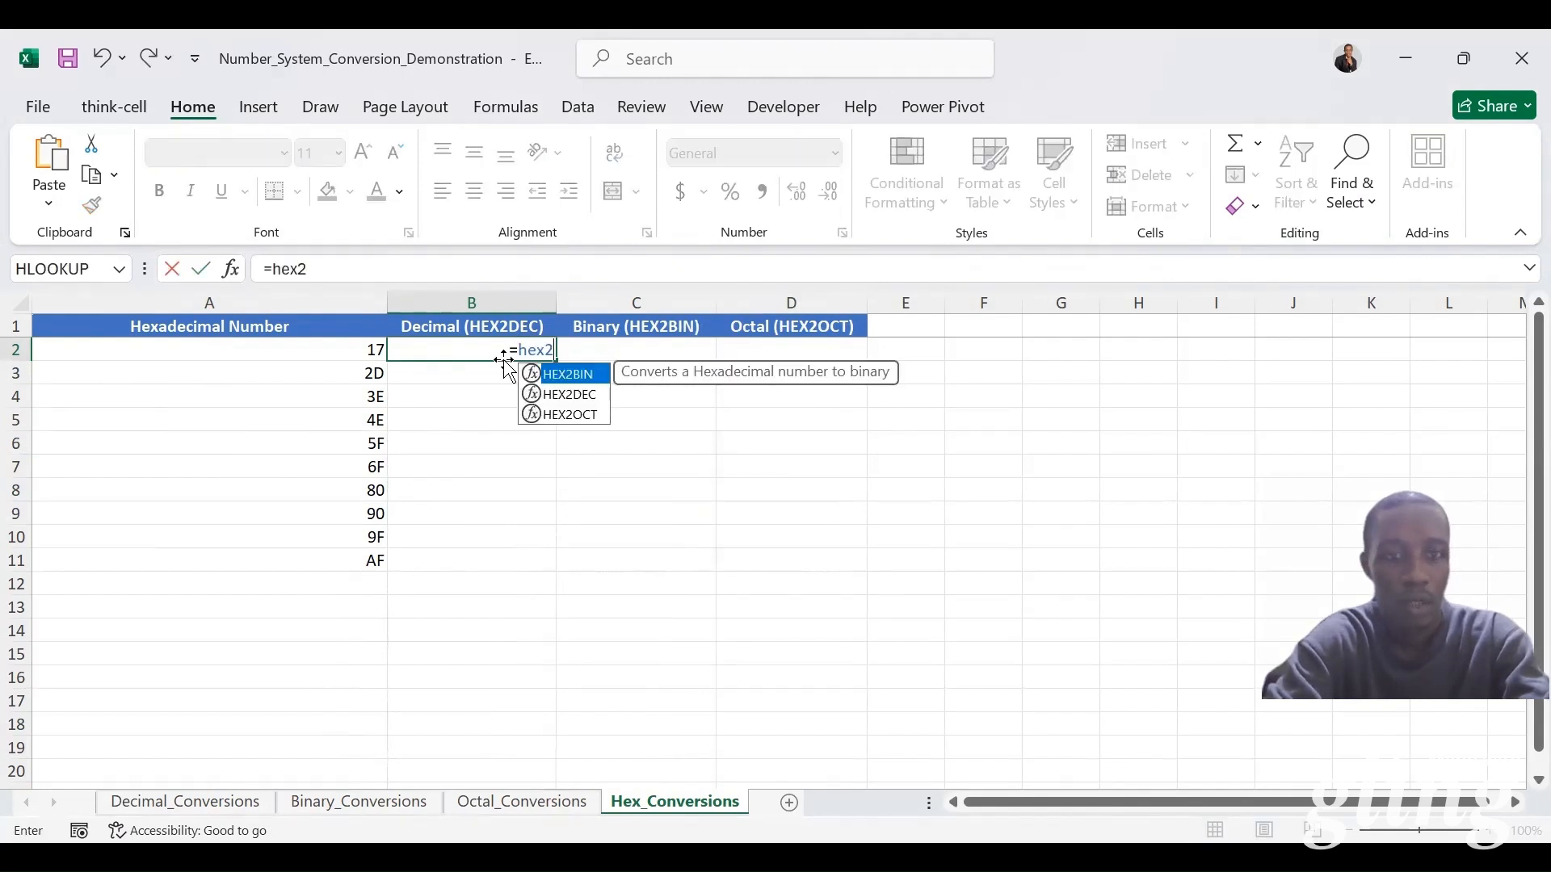
pyautogui.press('Down')
pyautogui.press('Tab')
pyautogui.click(331, 343)
pyautogui.hotkey('ctrl', 'Return')
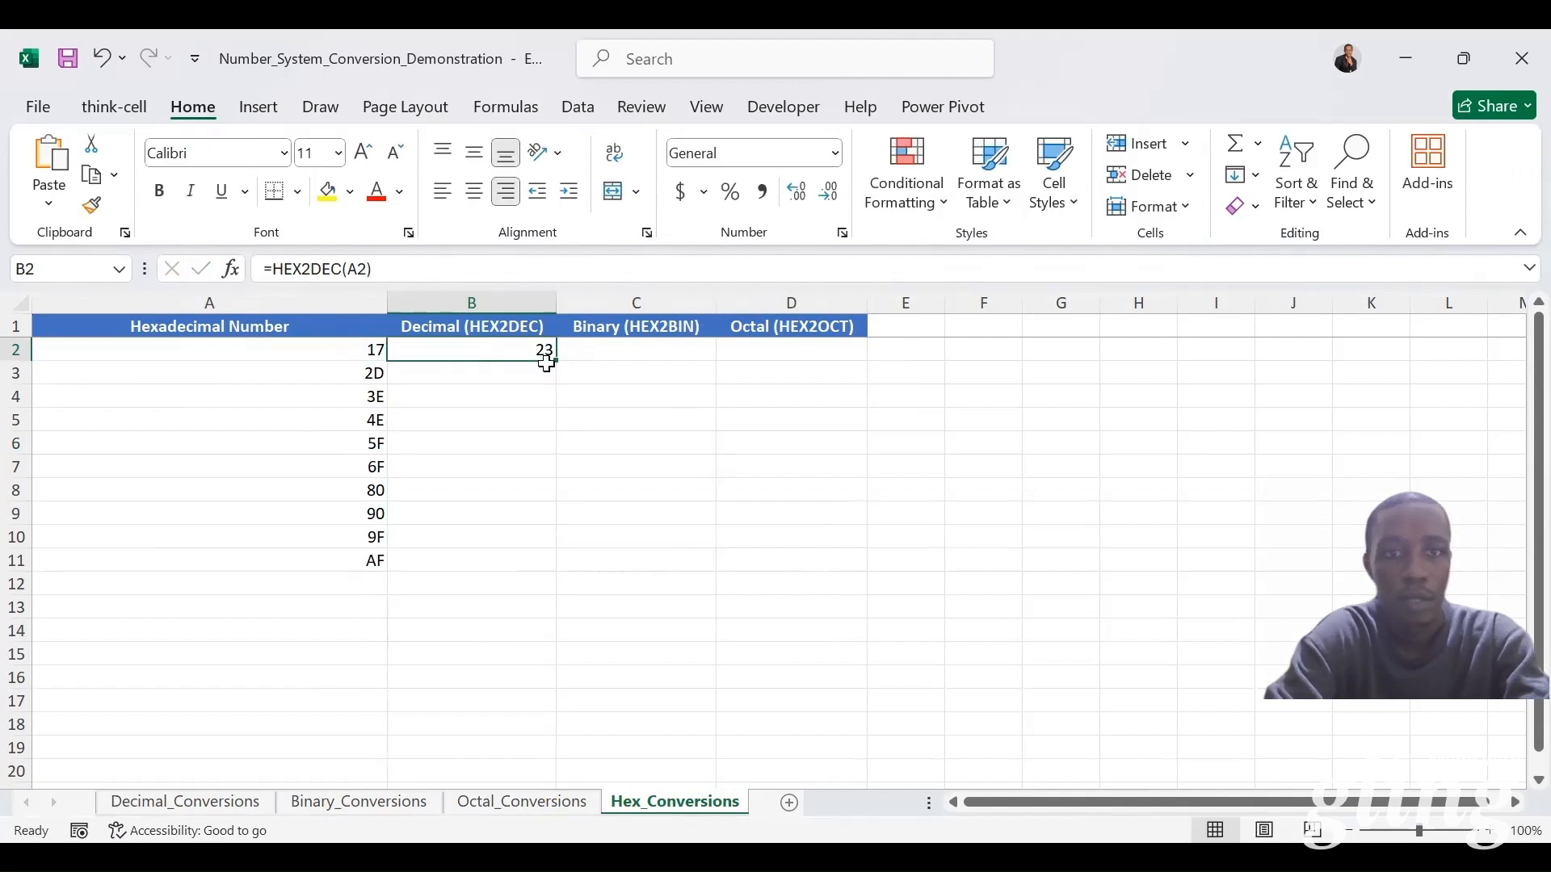
pyautogui.doubleClick(554, 360)
# Step: Convert the hexadecimal numbers to binary in C2:C11 of Hex_Conversions by entering =HEX2BIN(A2) and filling it down
pyautogui.click(628, 346)
pyautogui.write('=')
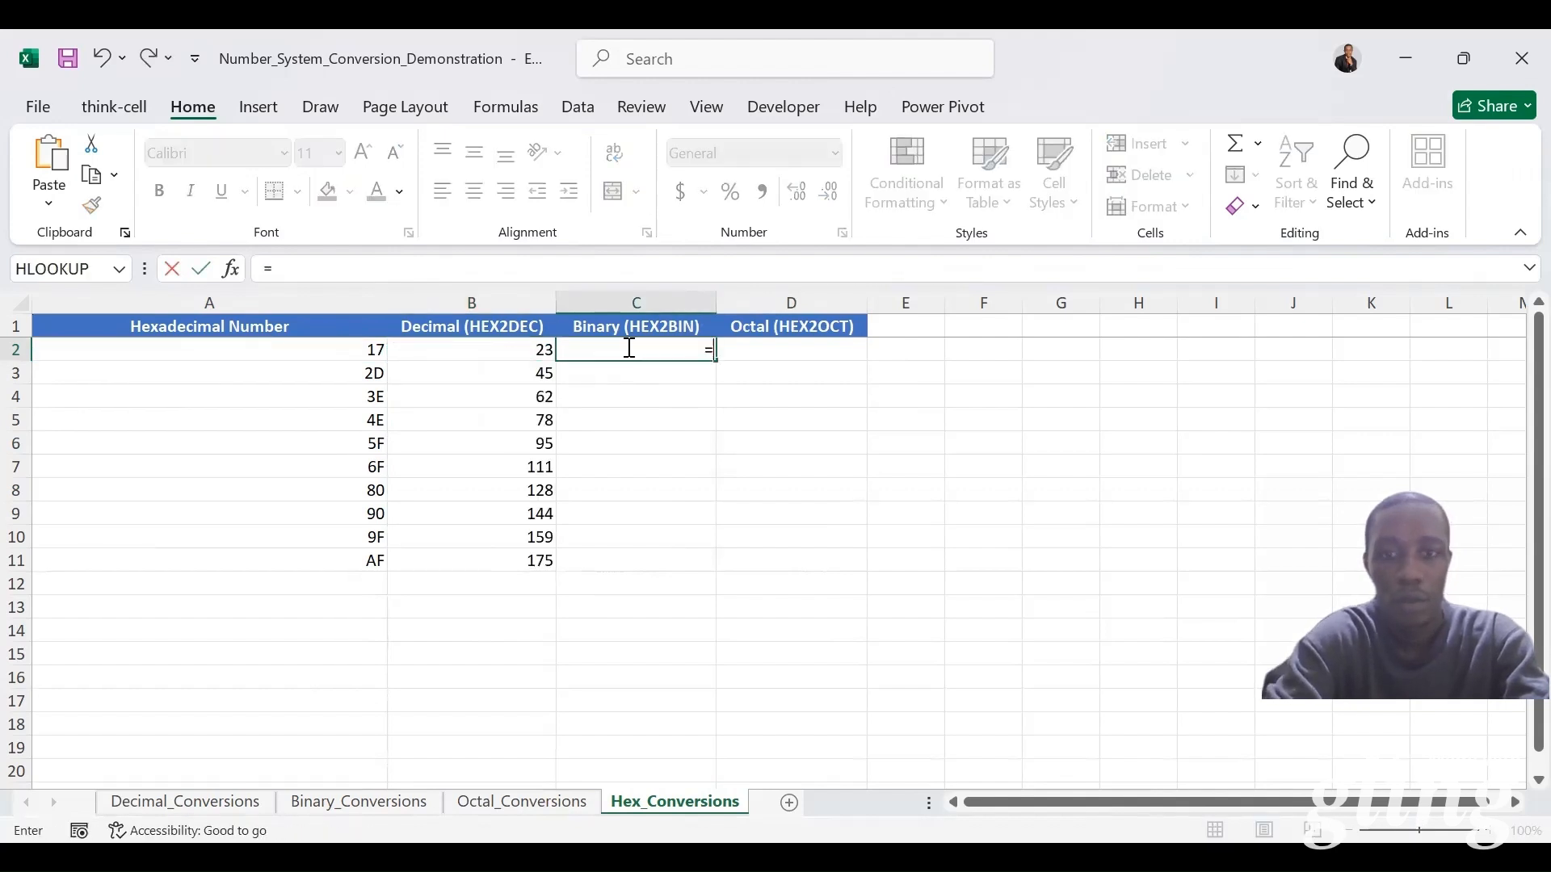
pyautogui.write('hex2')
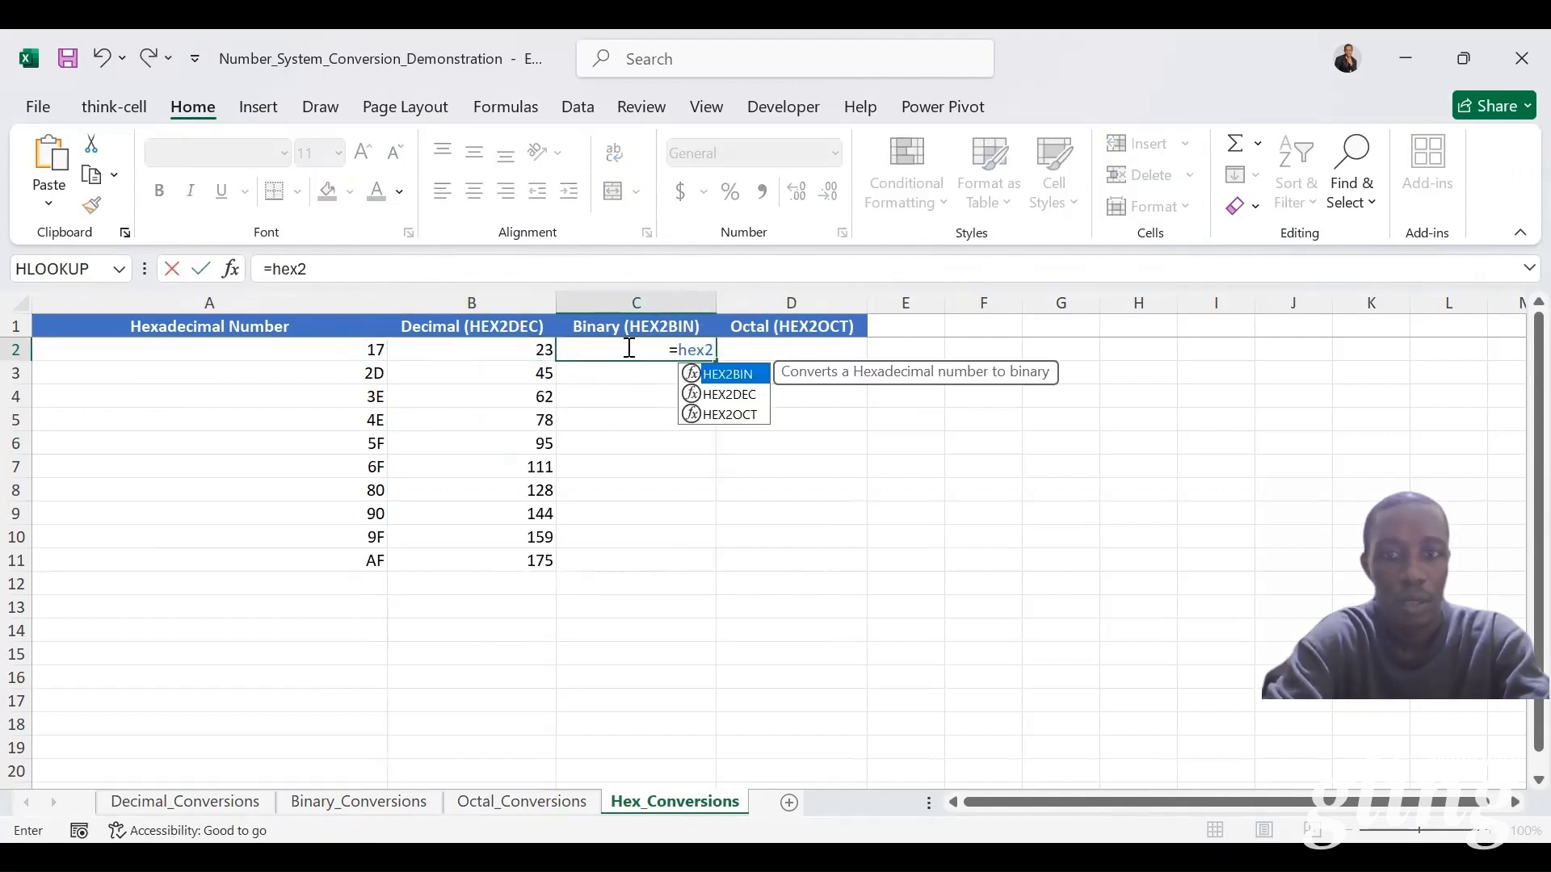
pyautogui.press('Tab')
pyautogui.click(369, 352)
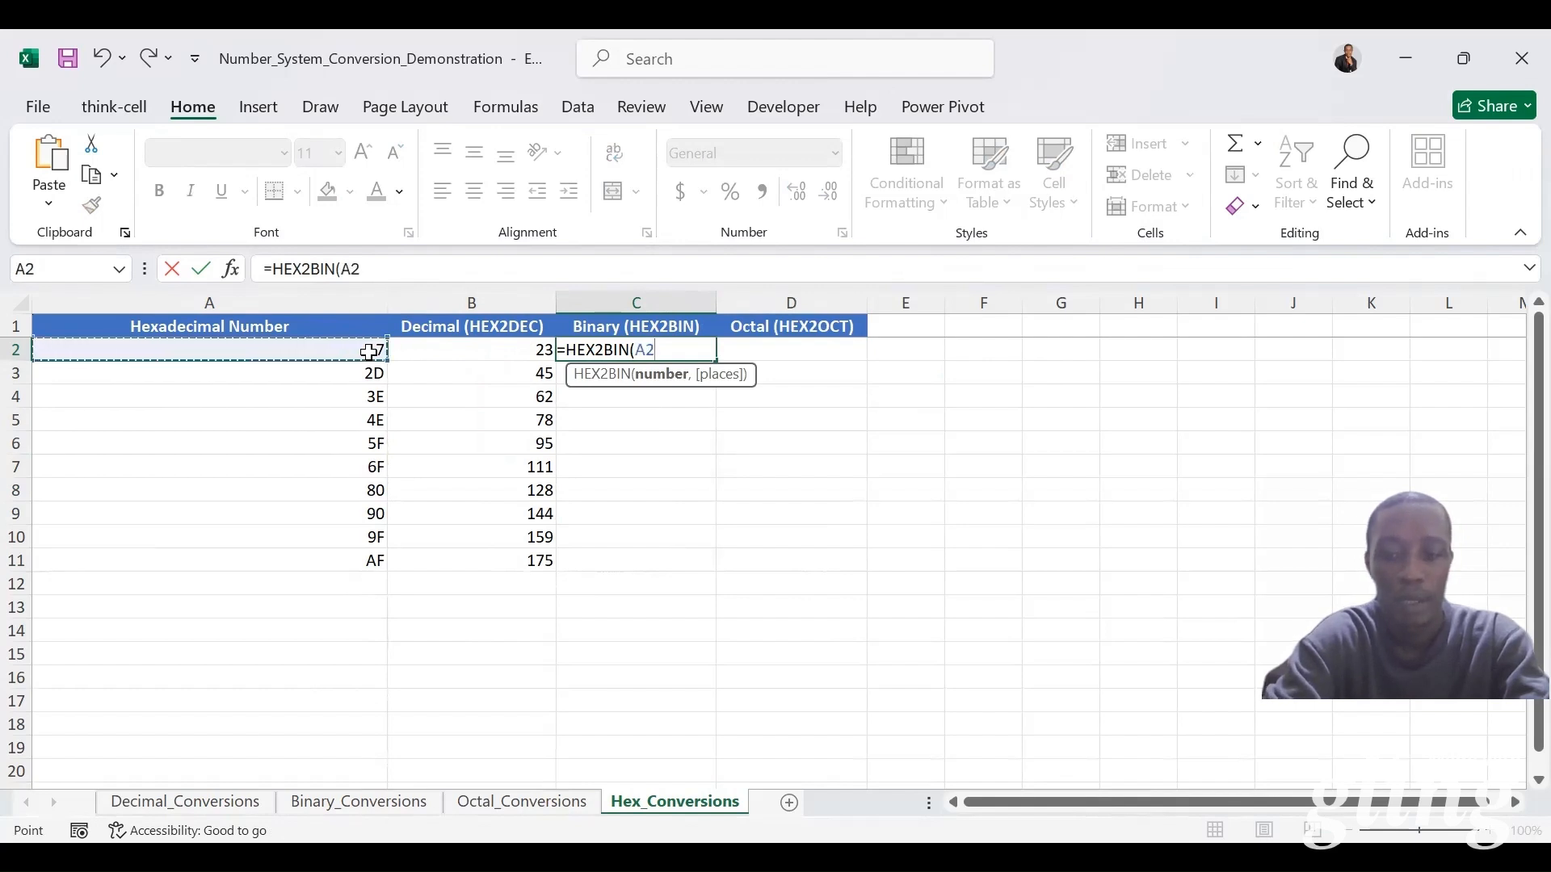
pyautogui.hotkey('ctrl', 'Return')
pyautogui.doubleClick(716, 360)
# Step: Convert the hexadecimal numbers to octal in D2:D11 of Hex_Conversions by entering =HEX2OCT(A2) and filling it down
pyautogui.click(789, 349)
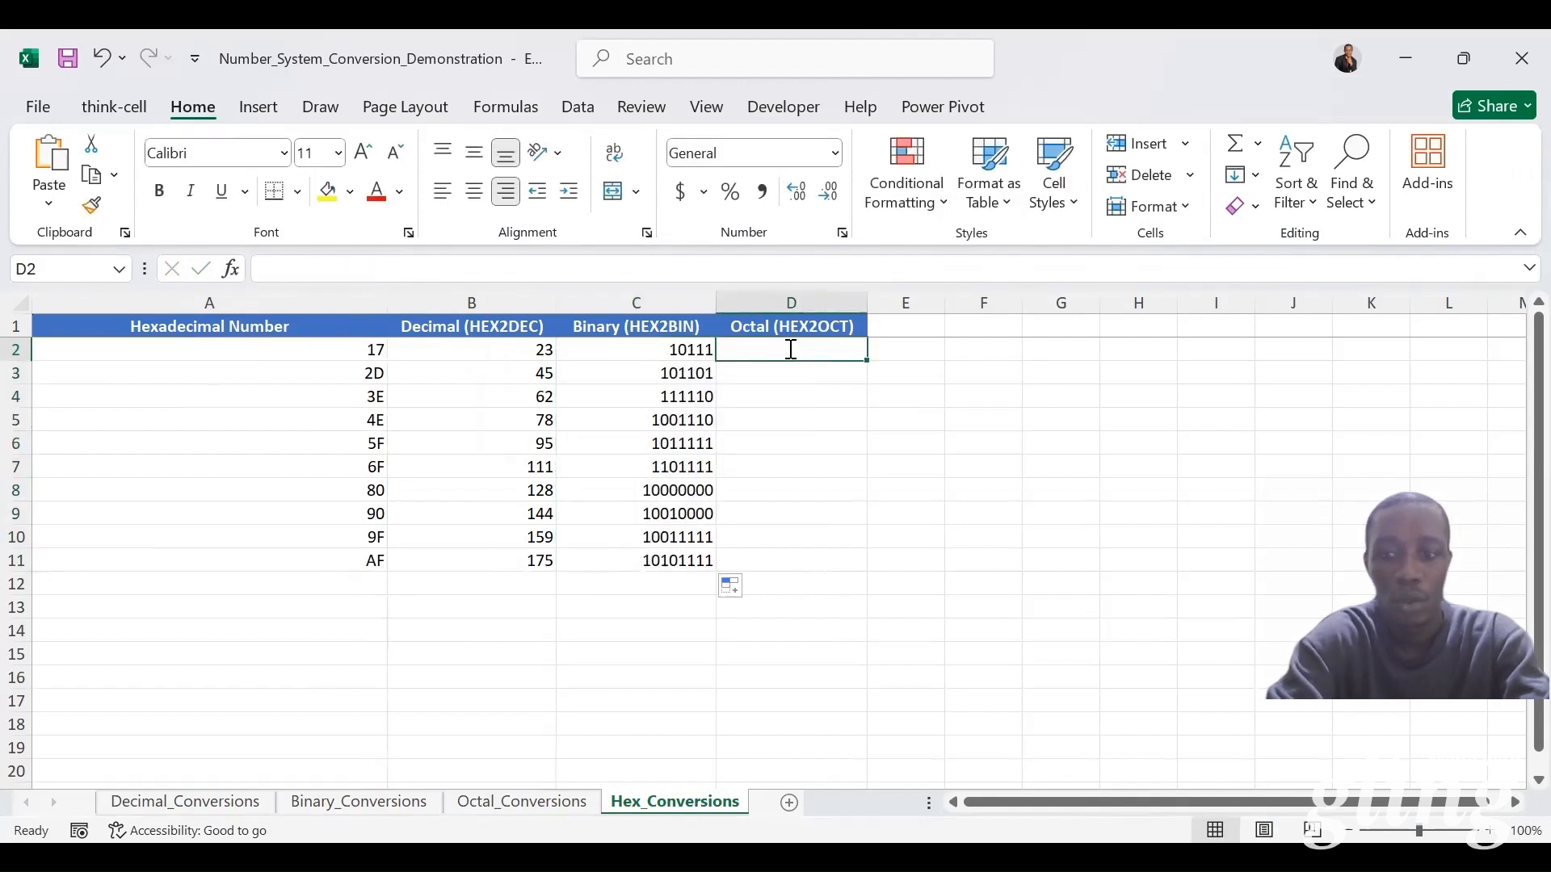
pyautogui.write('=hex2o')
pyautogui.press('Tab')
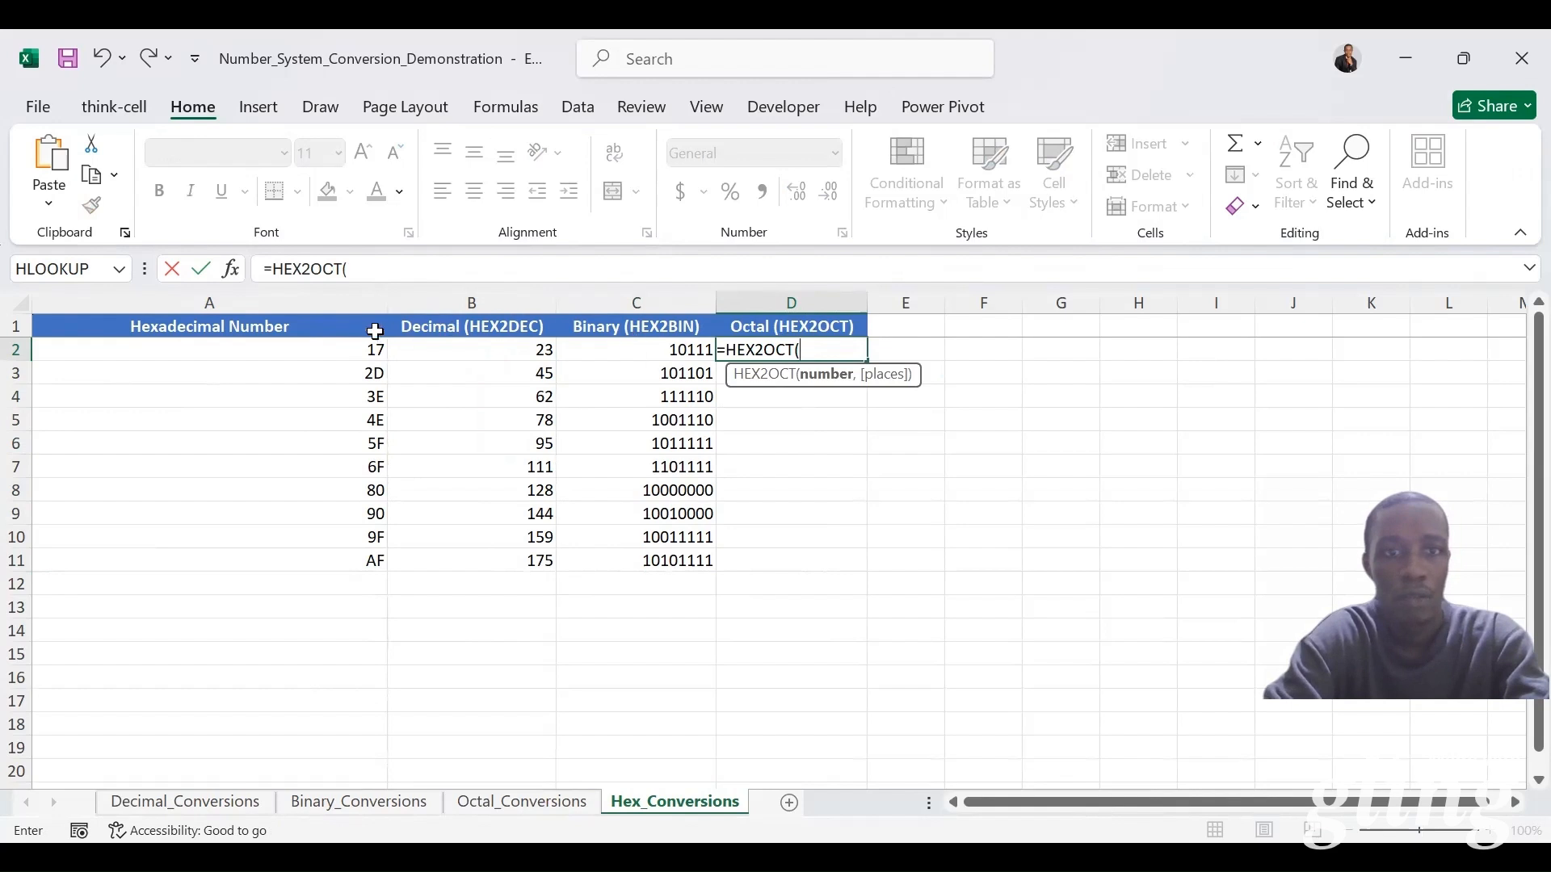
pyautogui.click(350, 348)
pyautogui.write(')')
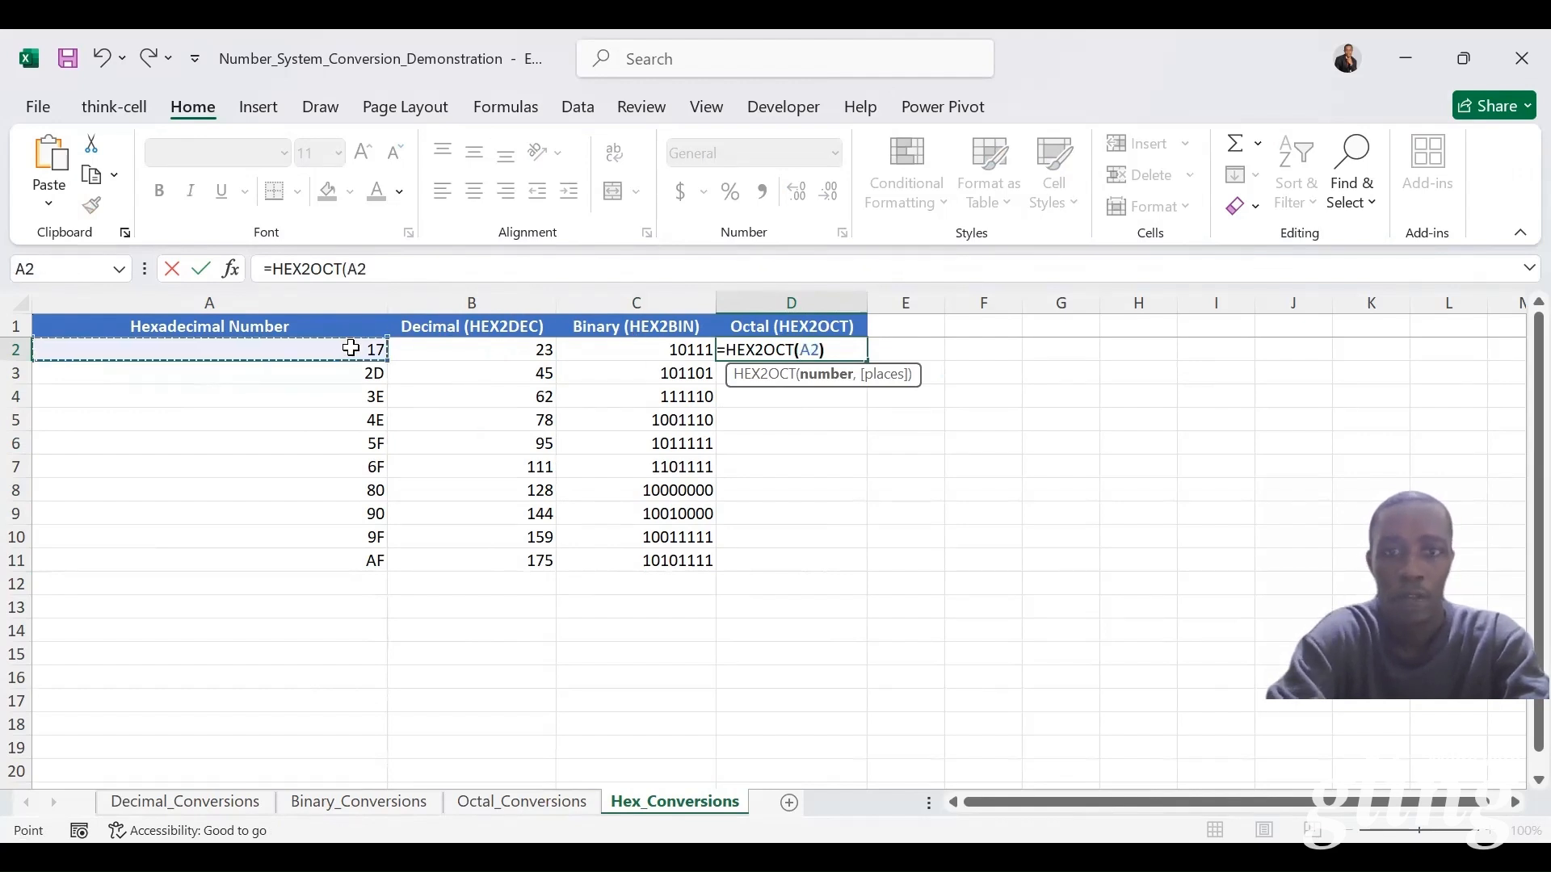
pyautogui.hotkey('ctrl', 'Return')
pyautogui.doubleClick(866, 360)
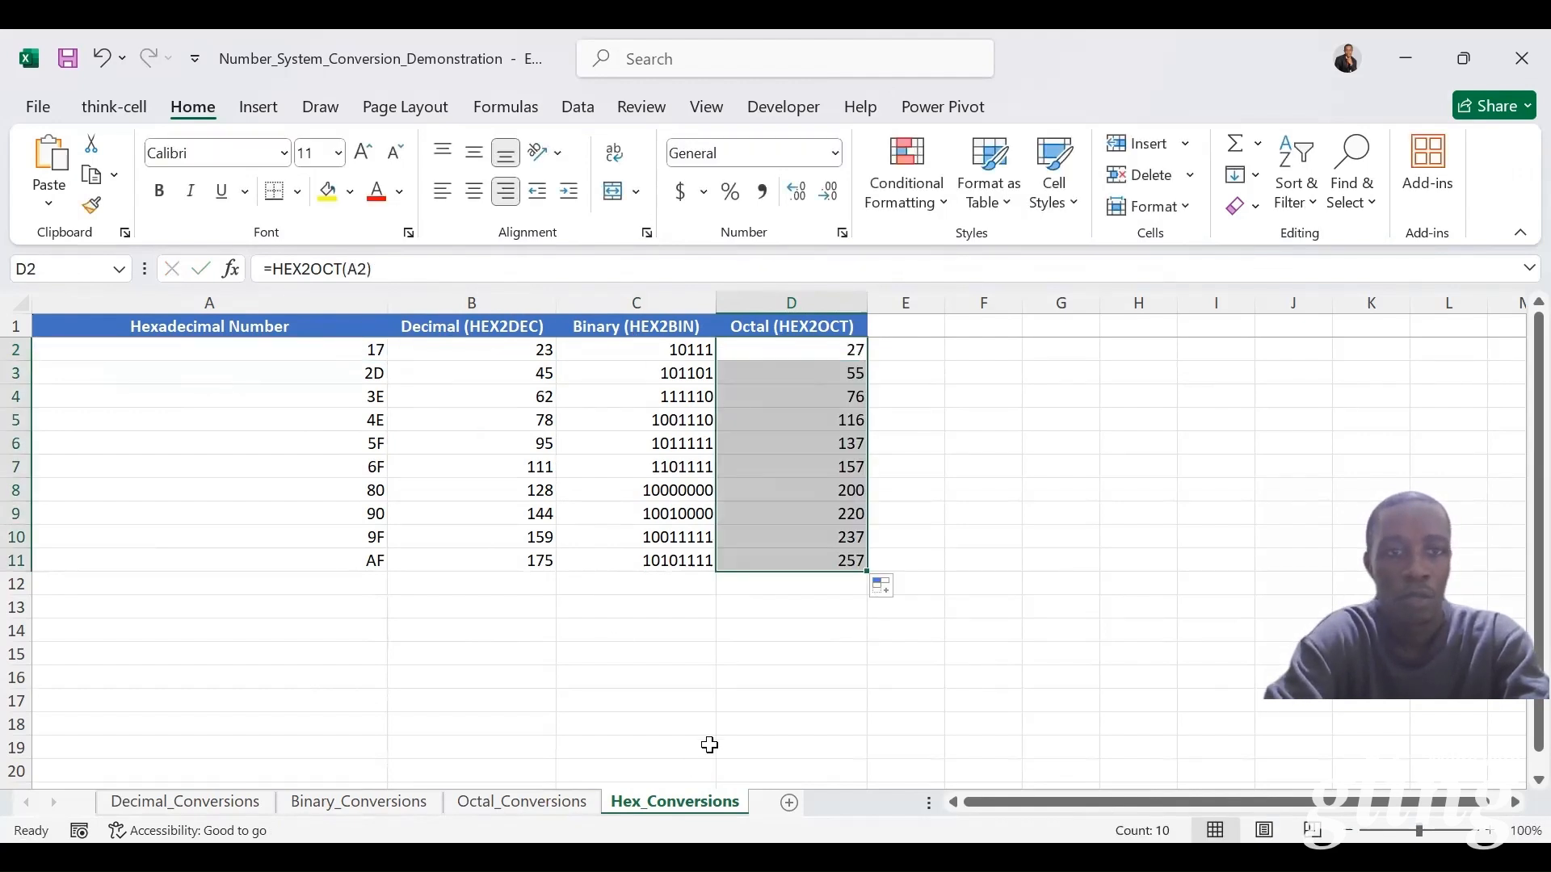